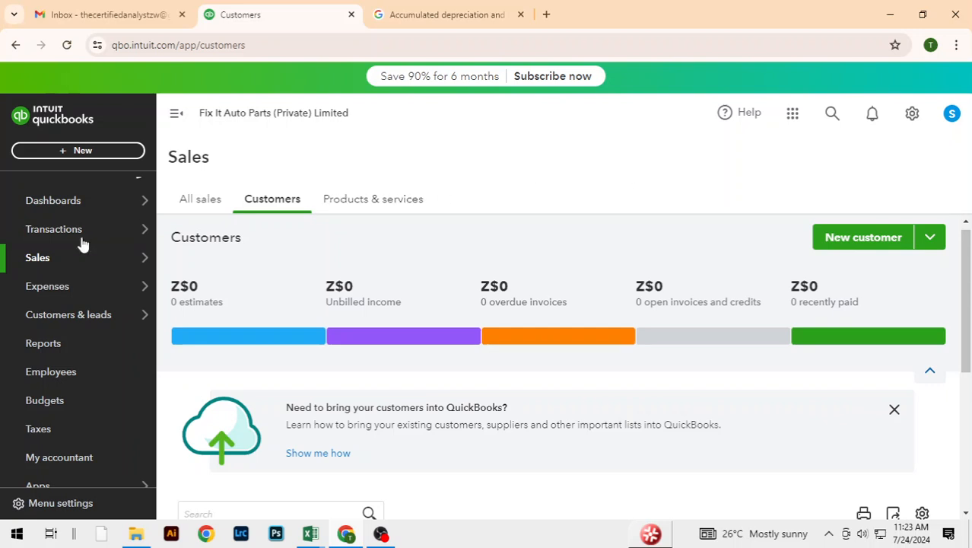
Step: Review the customer list and the July sales table on the Customers sheet of the Excel bookkeeping workbook
mouse_move(74, 266)
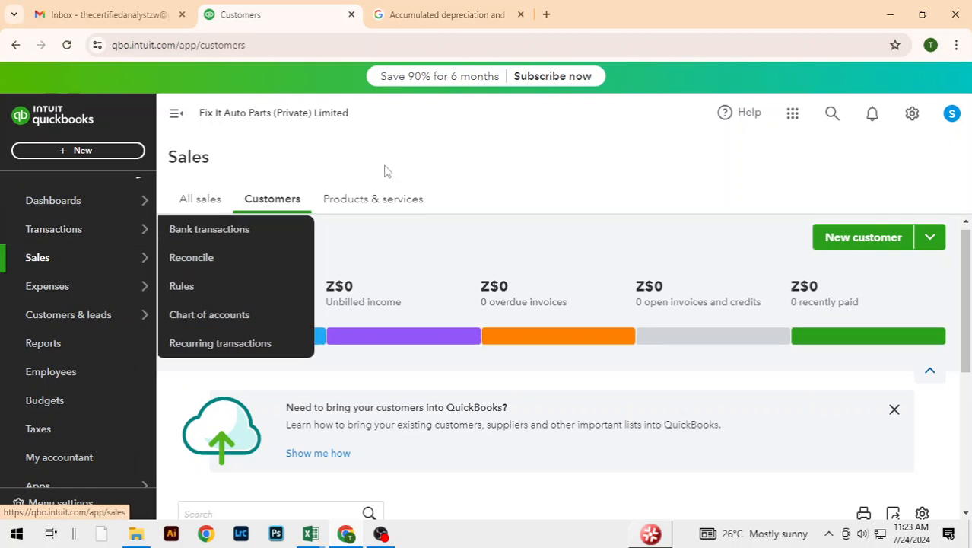
scroll(669, 327, "down", 2)
scroll(670, 328, "down", 1)
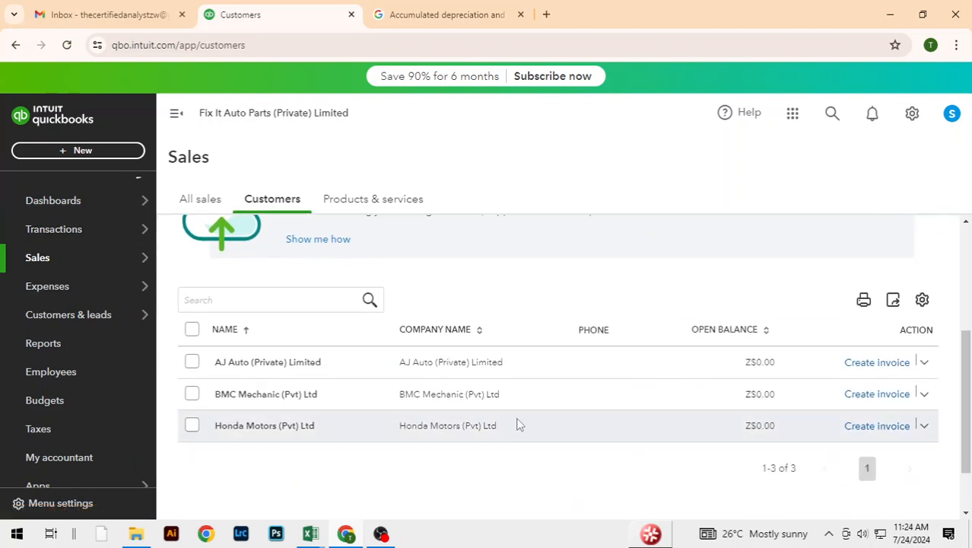
key("alt+Tab")
key("alt+Tab")
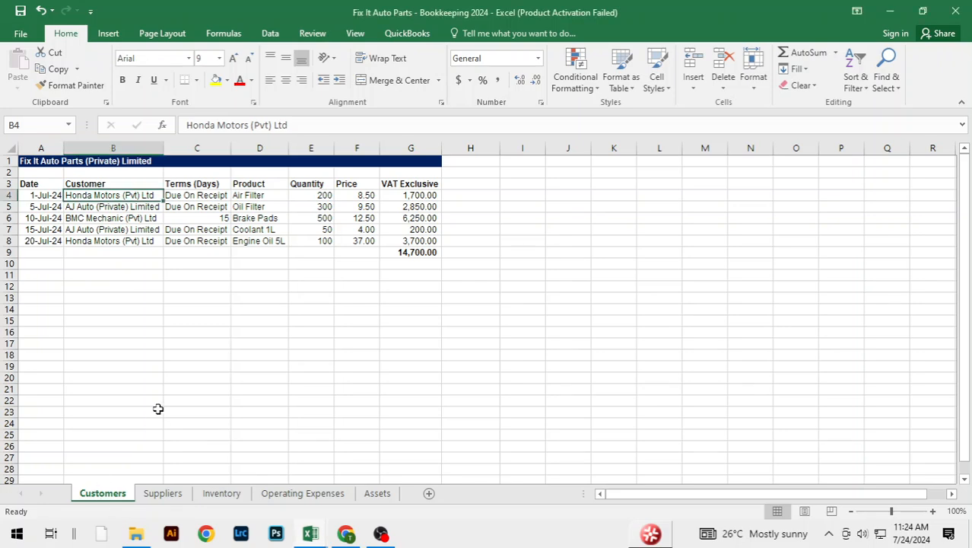
left_click(156, 409)
left_click(281, 297)
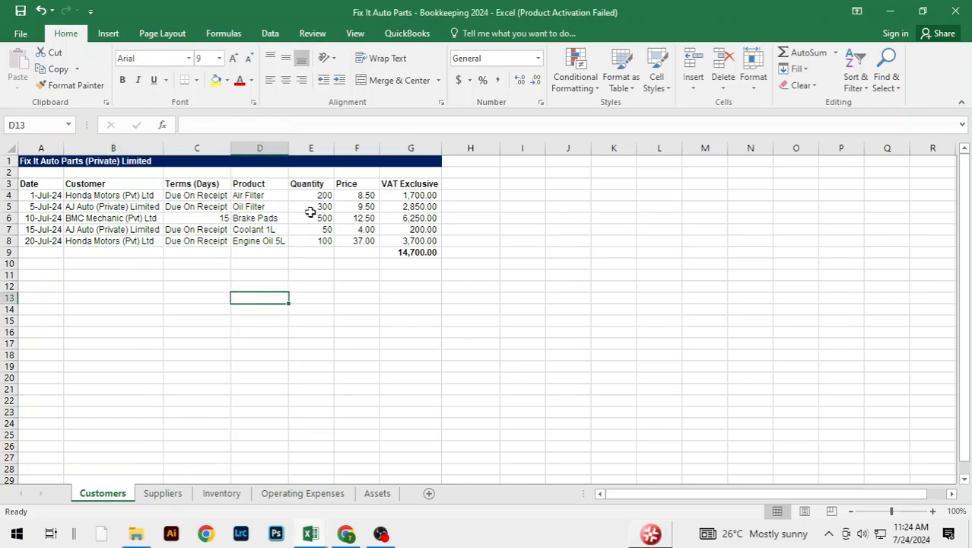
key("alt+Tab")
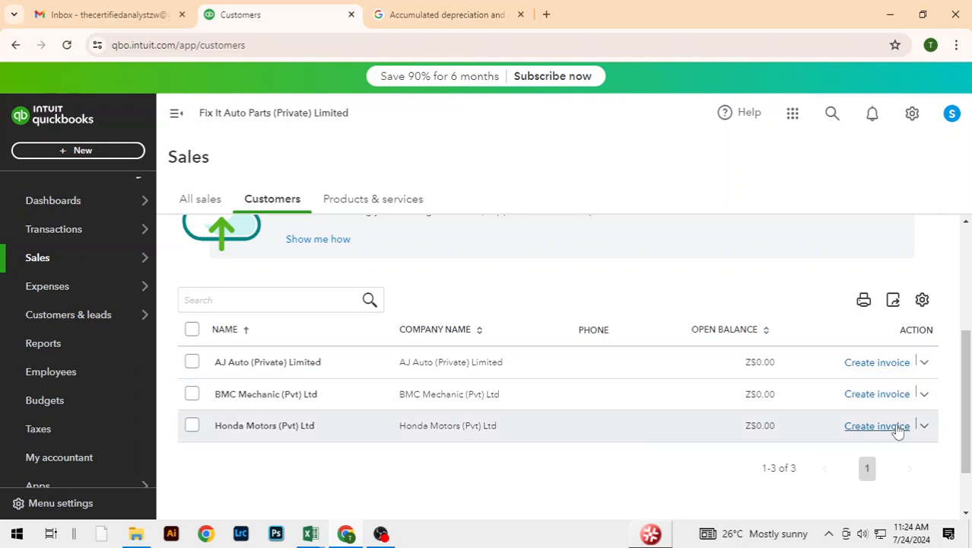
Step: Start a sales receipt for Honda Motors (Pvt) Ltd and set its date to 07/01/2024
left_click(924, 426)
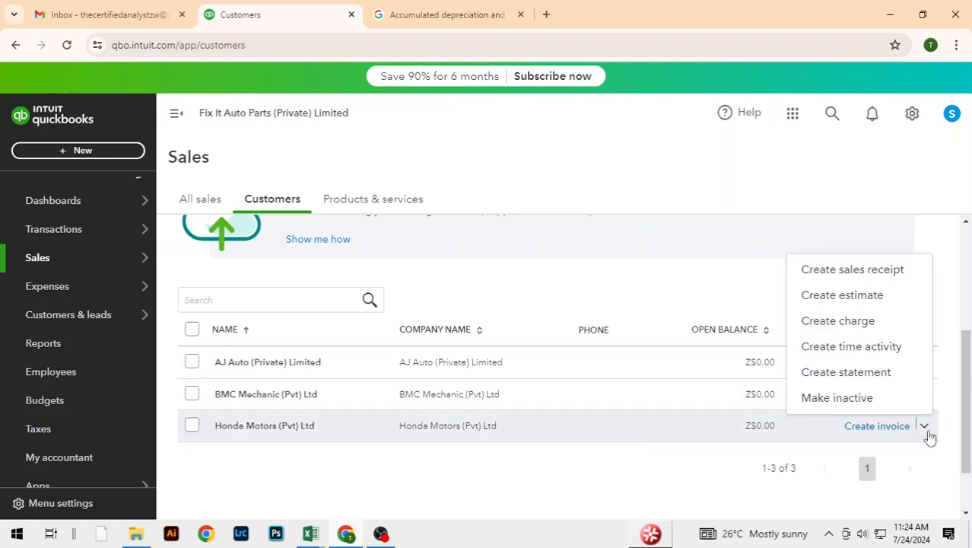
left_click(851, 274)
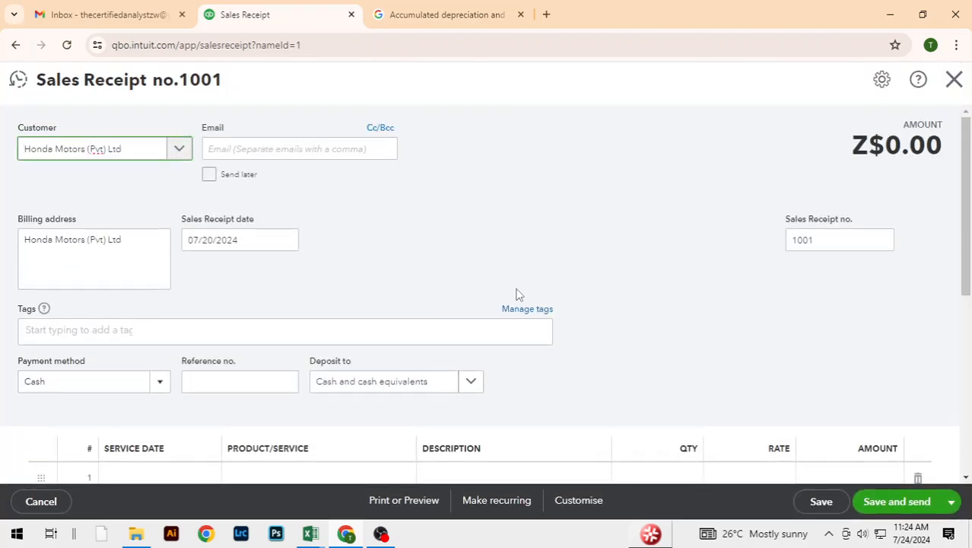
left_click(287, 242)
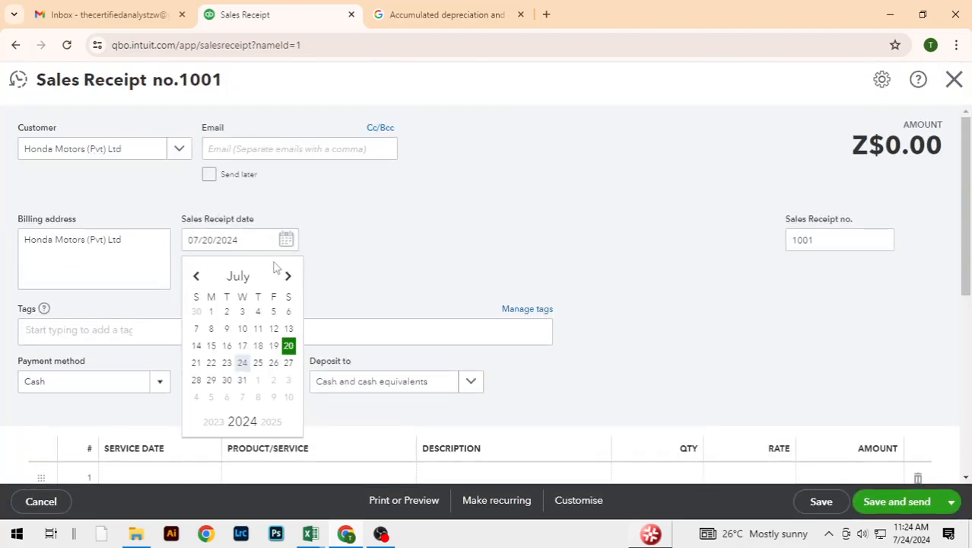
left_click(211, 313)
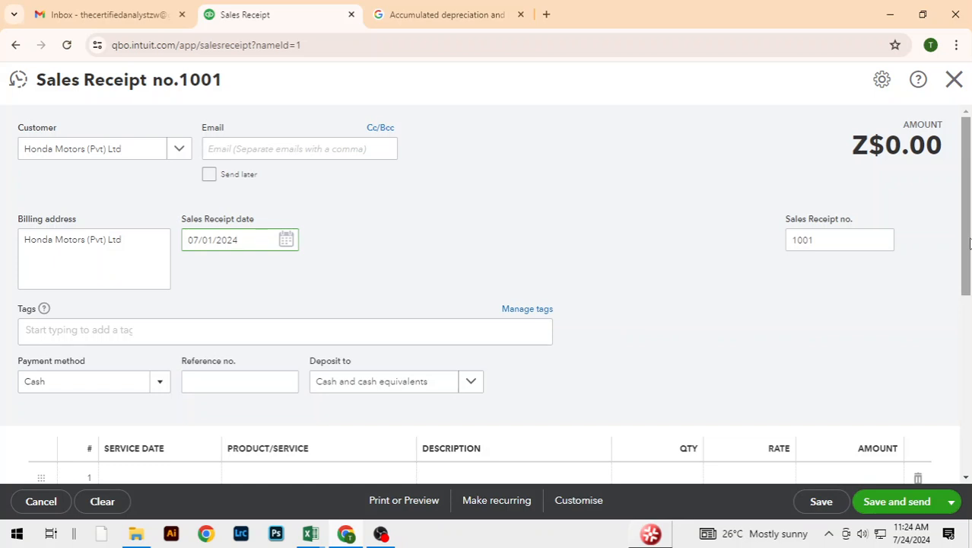
Step: Set the service date of the receipt's first line to 07/01/2024
left_click_drag(967, 254, 969, 338)
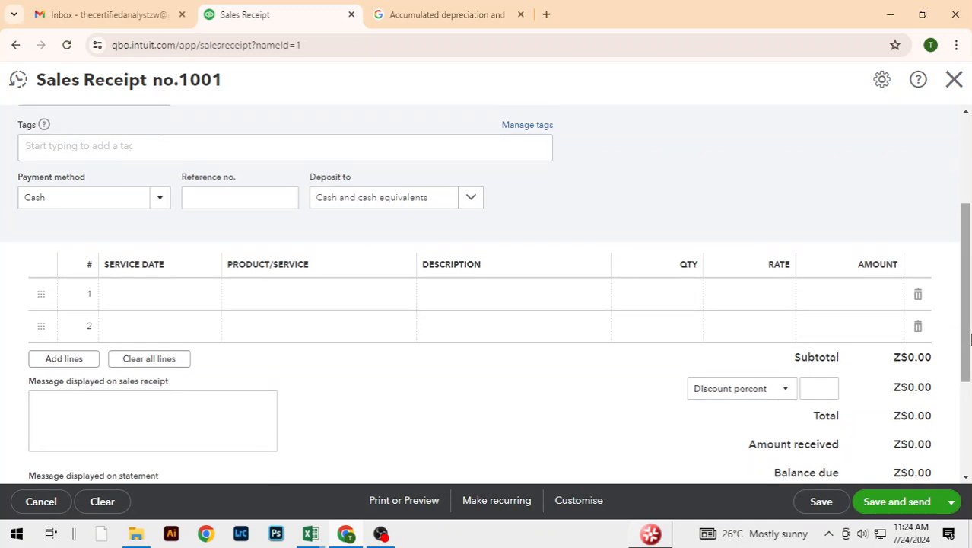
left_click(192, 299)
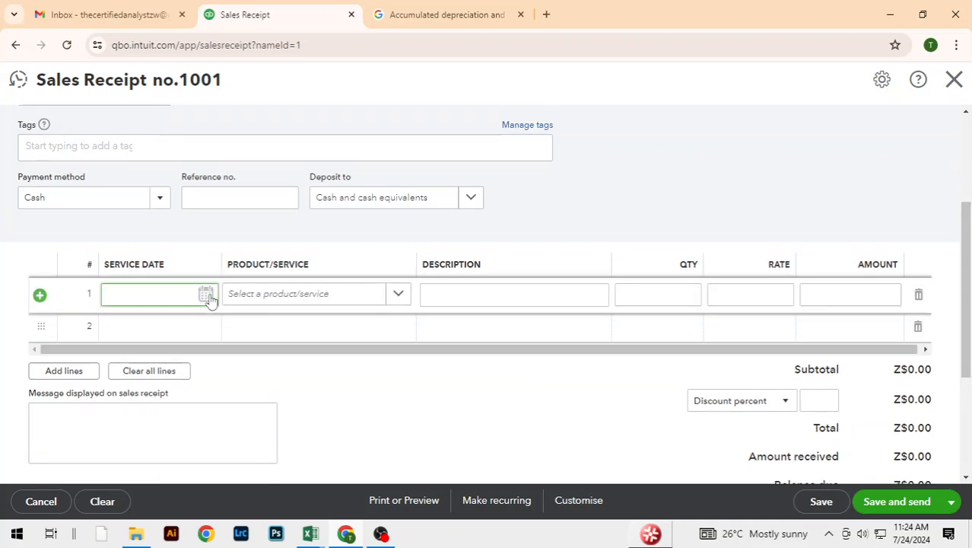
left_click(207, 296)
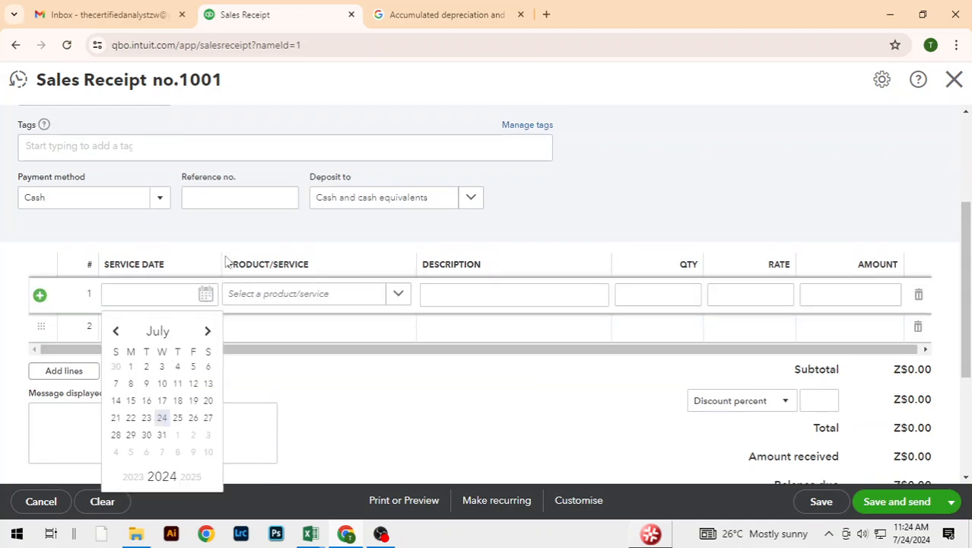
left_click(204, 242)
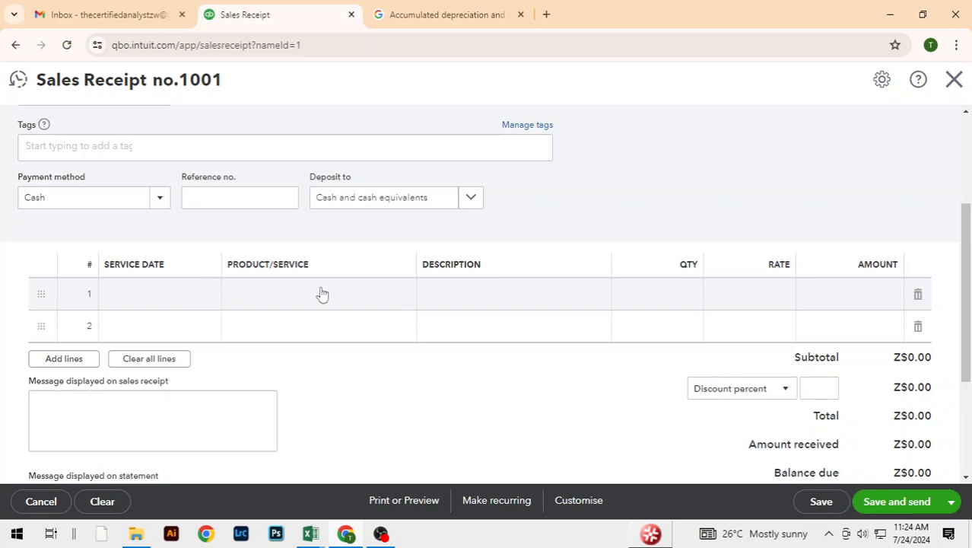
left_click(183, 302)
left_click(207, 298)
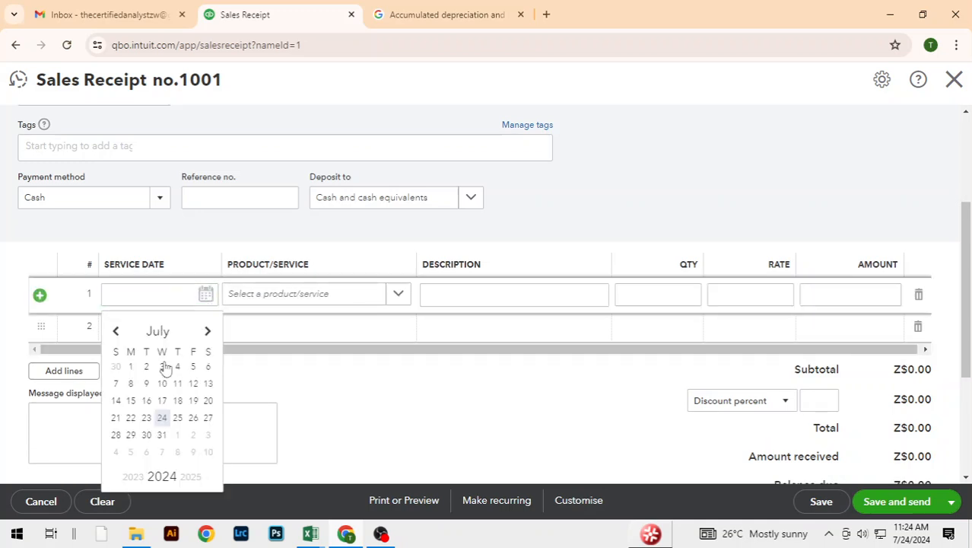
left_click(131, 366)
left_click(336, 391)
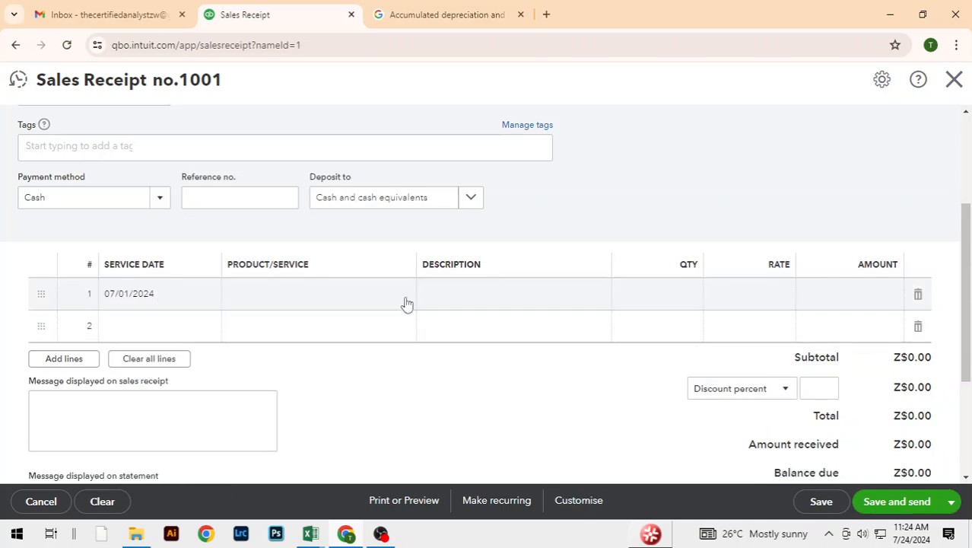
Step: Check the sold product in the Excel sales table, and enter Air Filter with quantity 200 on the first line
left_click(406, 302)
left_click(398, 296)
key("alt+Tab")
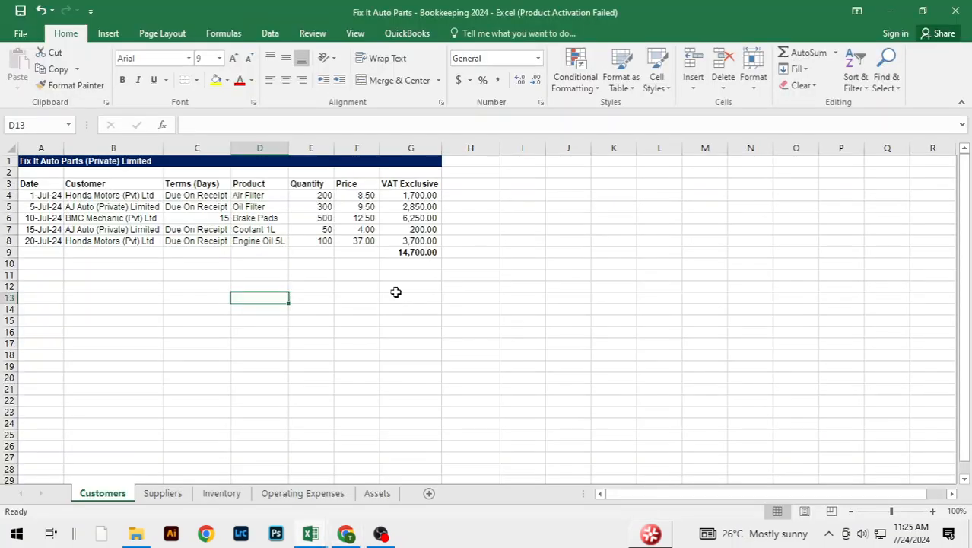
key("alt+Tab")
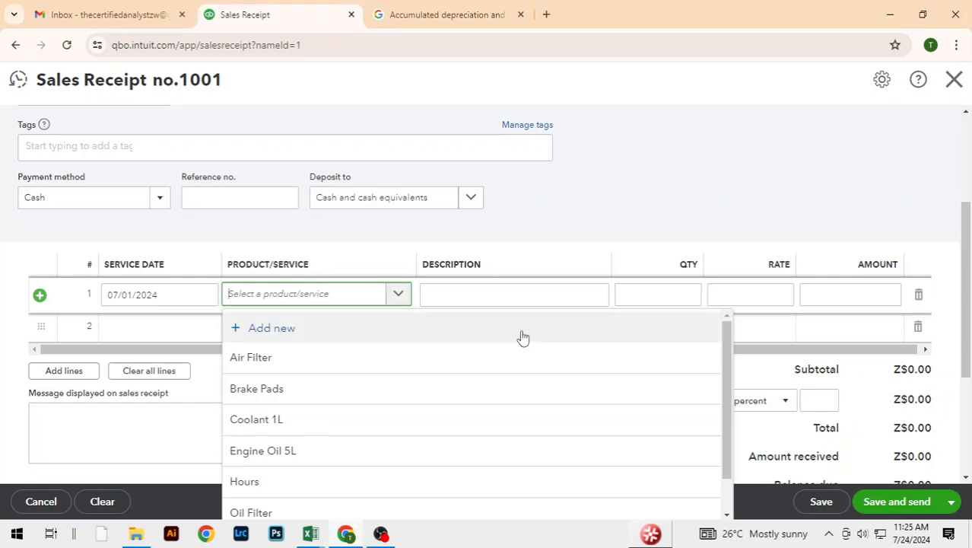
left_click(302, 359)
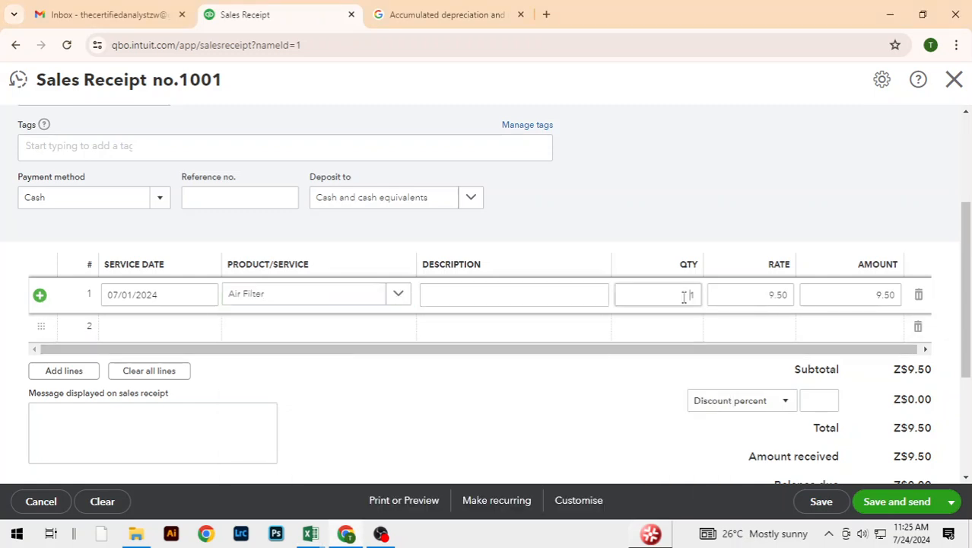
left_click_drag(685, 296, 708, 305)
type("200")
left_click(728, 219)
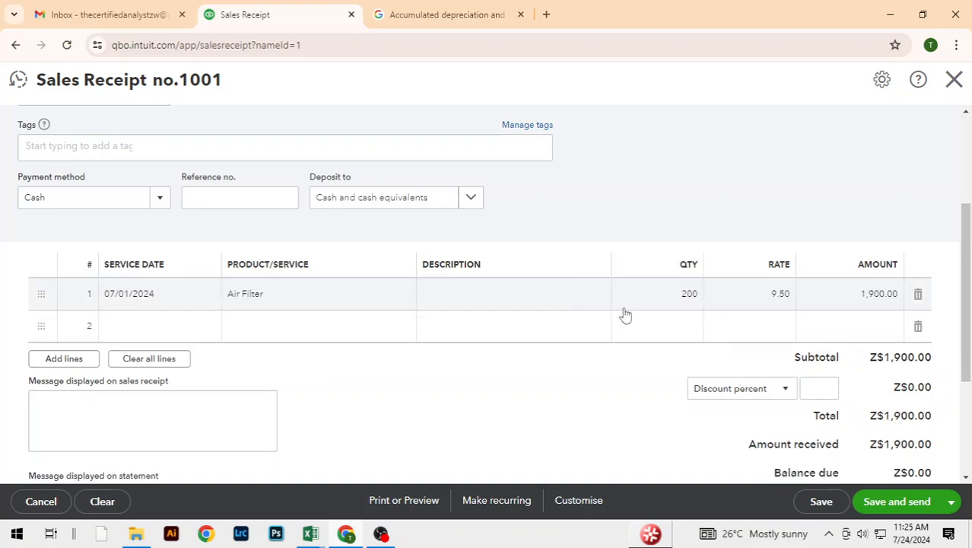
Step: Close the Honda Motors sales receipt without saving it
mouse_move(689, 306)
left_click(954, 79)
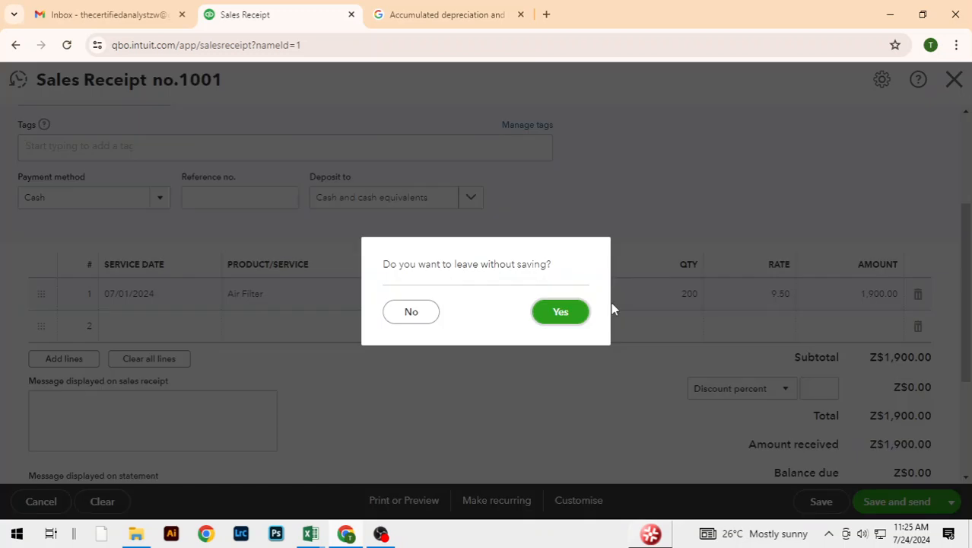
key("Return")
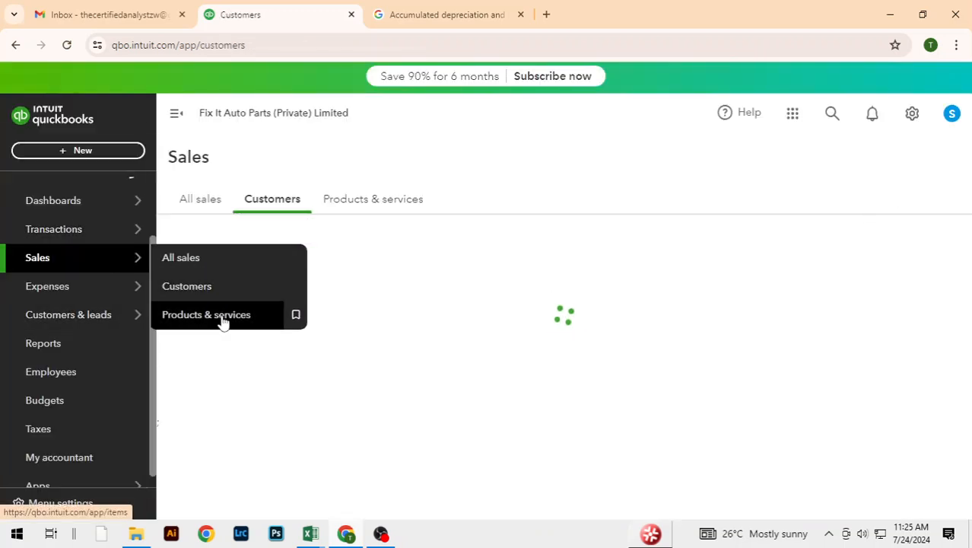
Step: Examine the sales prices, costs and quantities on hand in the Products and Services list
left_click(182, 323)
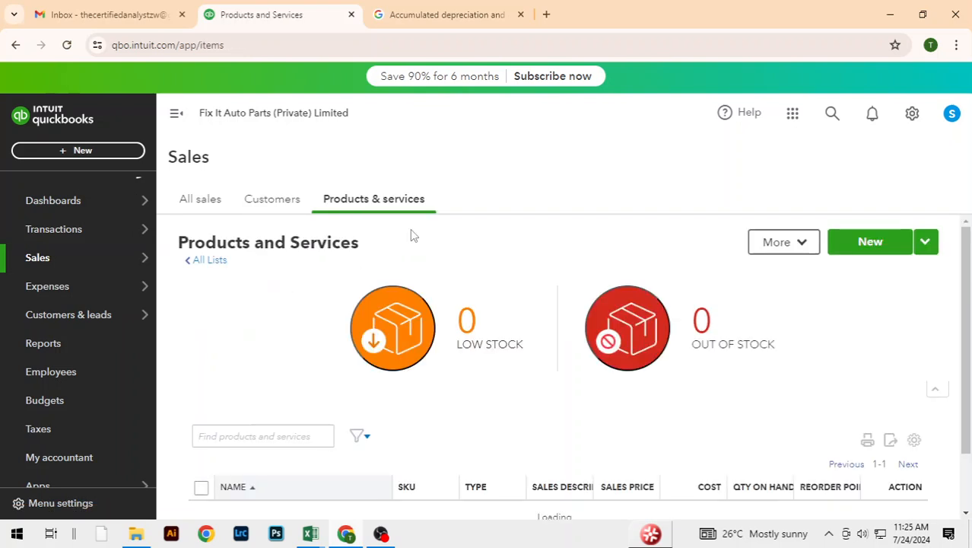
scroll(705, 336, "down", 6)
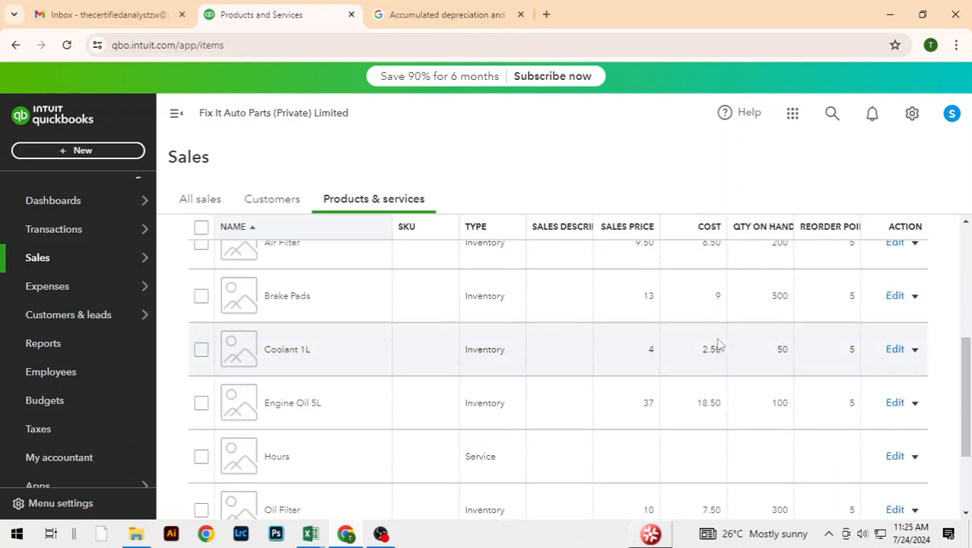
scroll(737, 364, "up", 5)
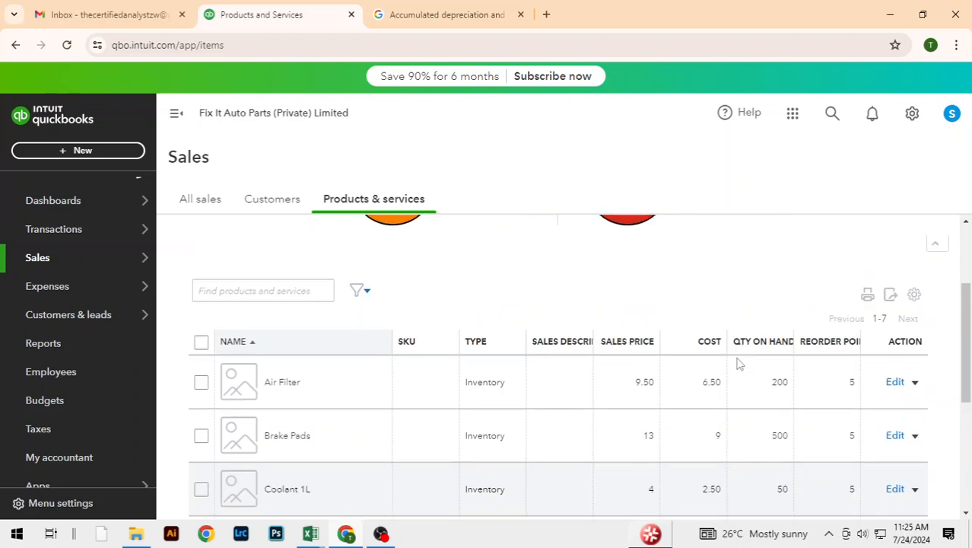
scroll(737, 364, "down", 5)
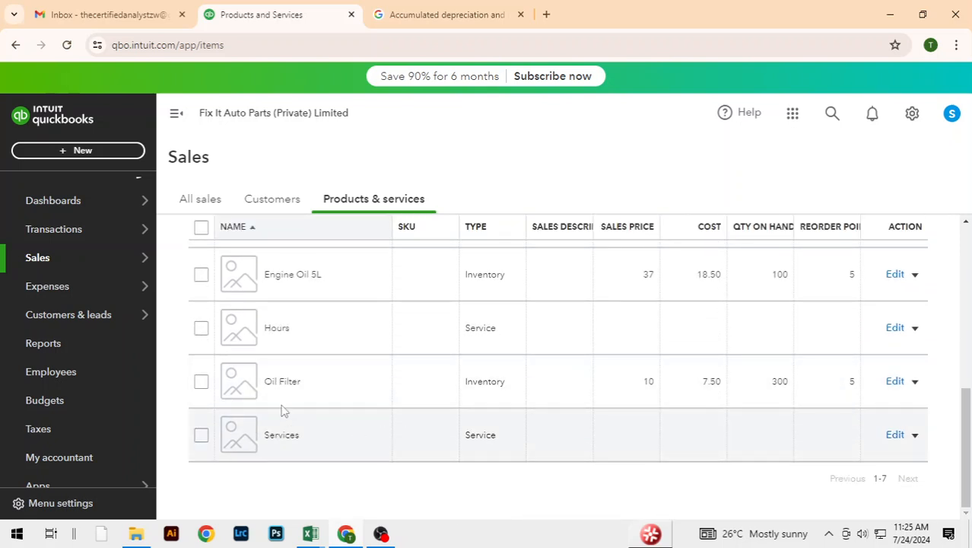
scroll(766, 393, "up", 3)
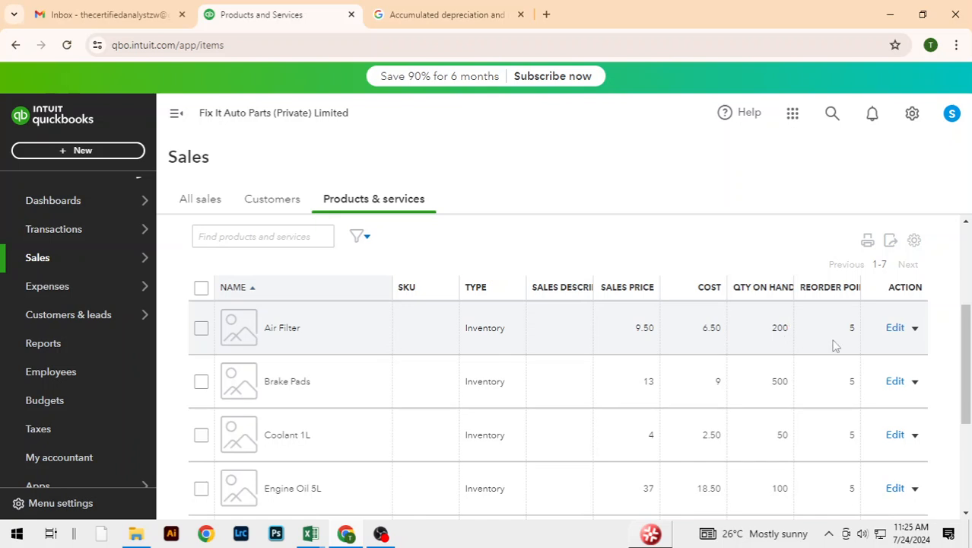
left_click_drag(967, 370, 962, 335)
mouse_move(95, 287)
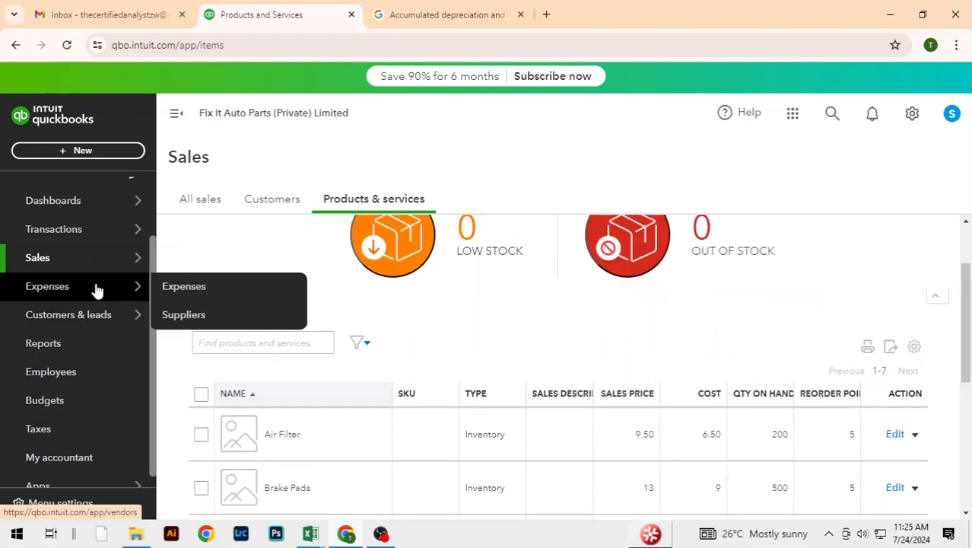
Step: Create a new sales receipt for Honda Motors (Pvt) Ltd from the customer list and date it 07/01/2024
mouse_move(79, 256)
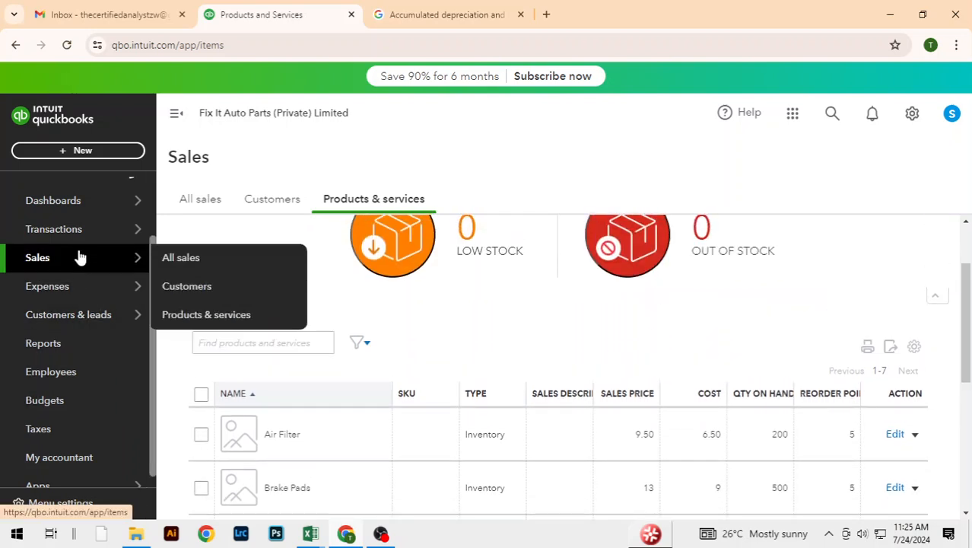
left_click(192, 293)
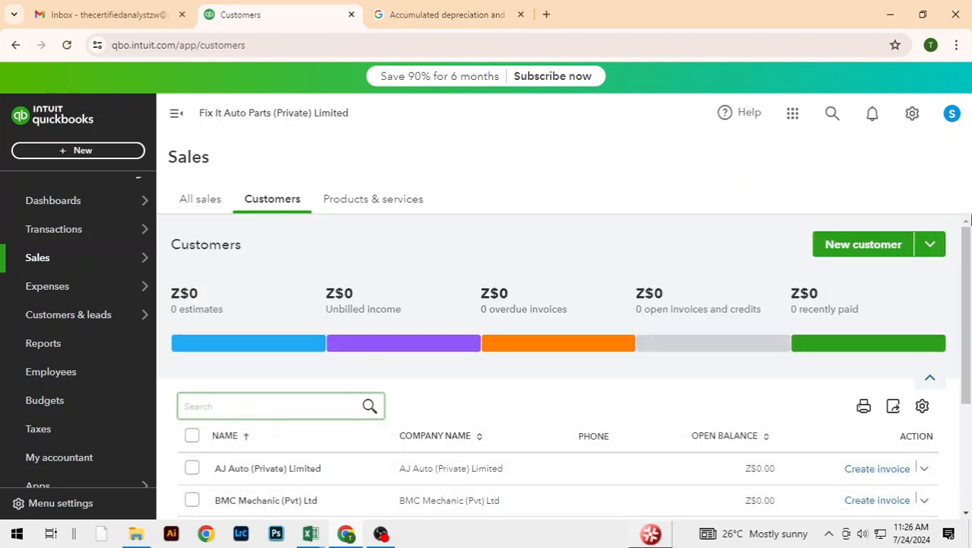
scroll(961, 298, "down", 3)
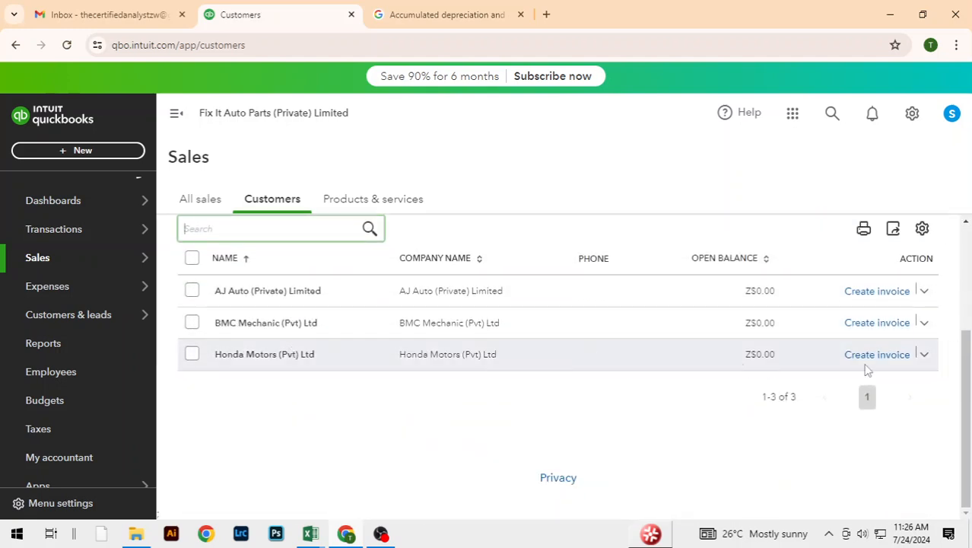
left_click(923, 354)
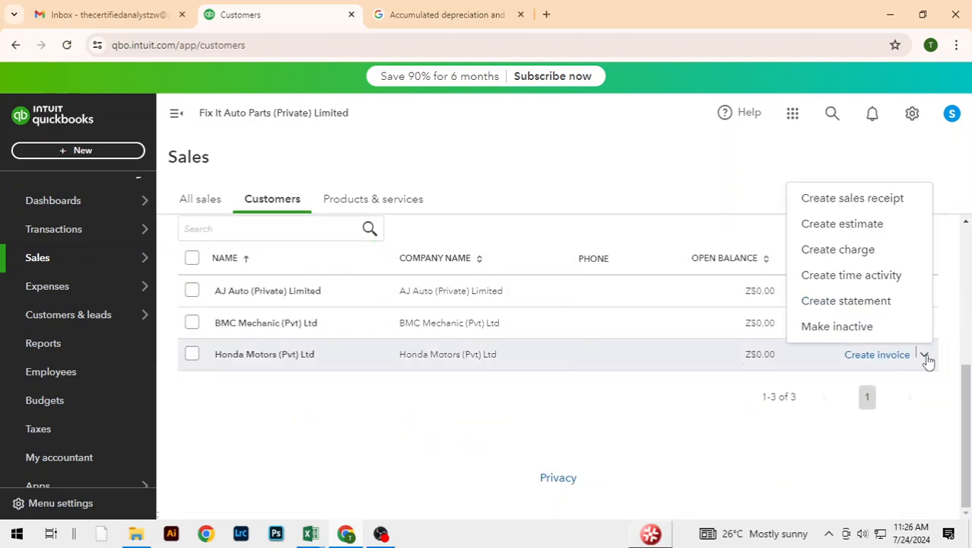
left_click(840, 203)
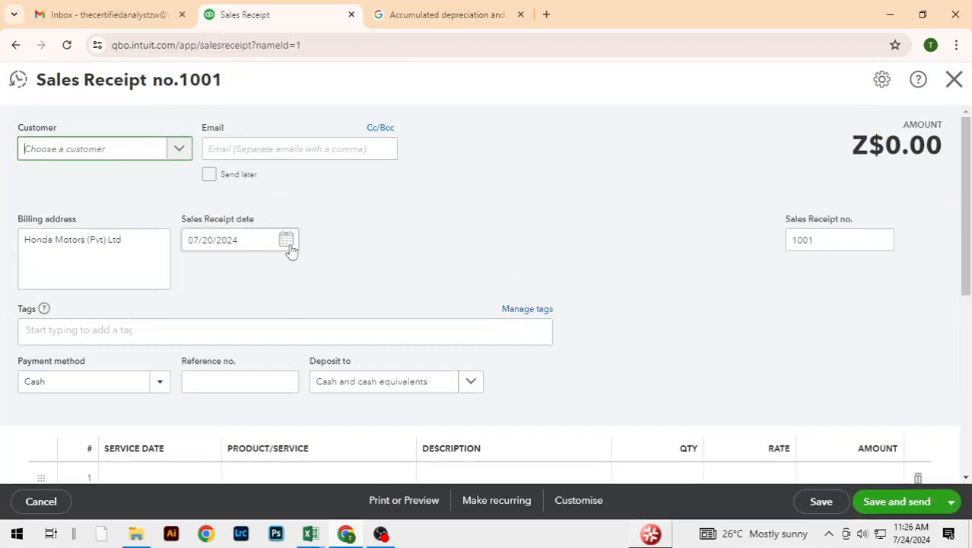
left_click(287, 241)
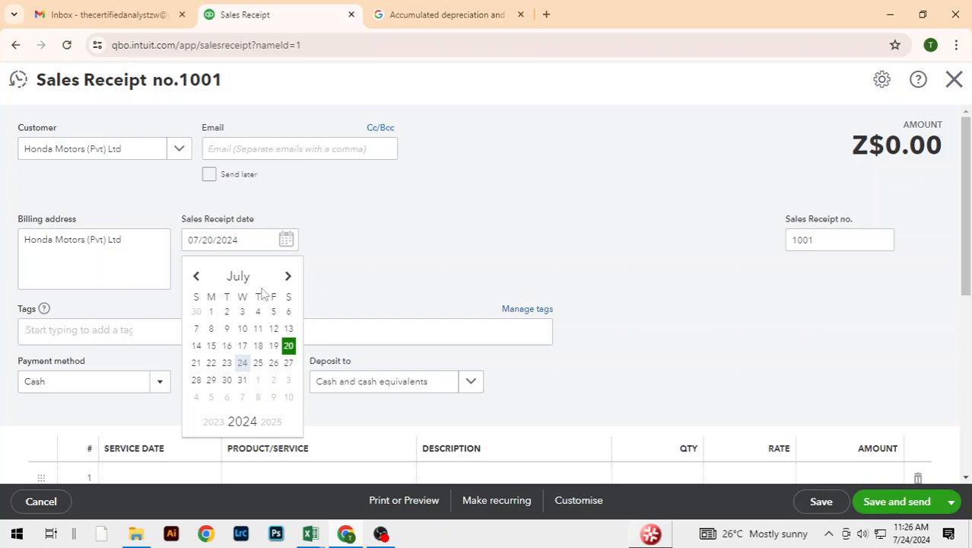
left_click(212, 311)
scroll(619, 255, "down", 2)
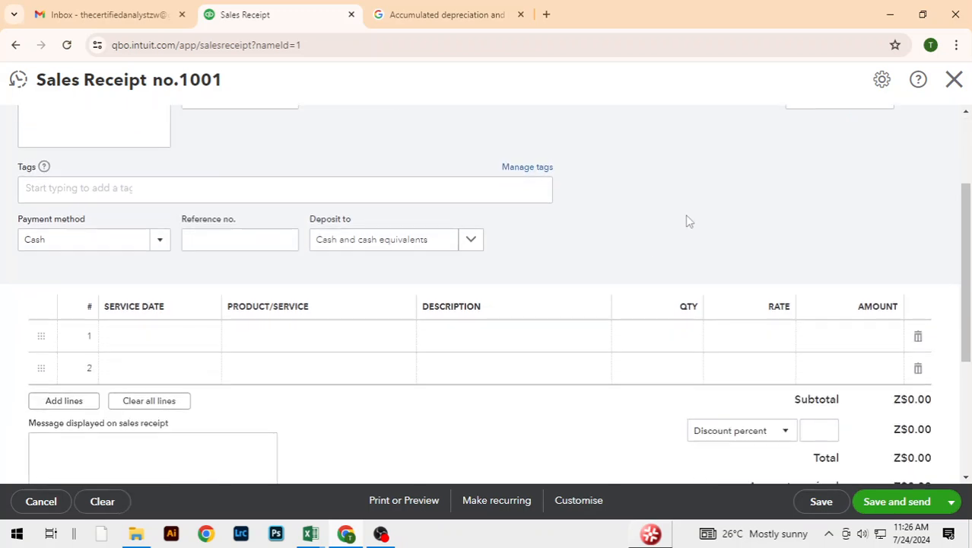
scroll(685, 214, "up", 1)
scroll(616, 247, "down", 2)
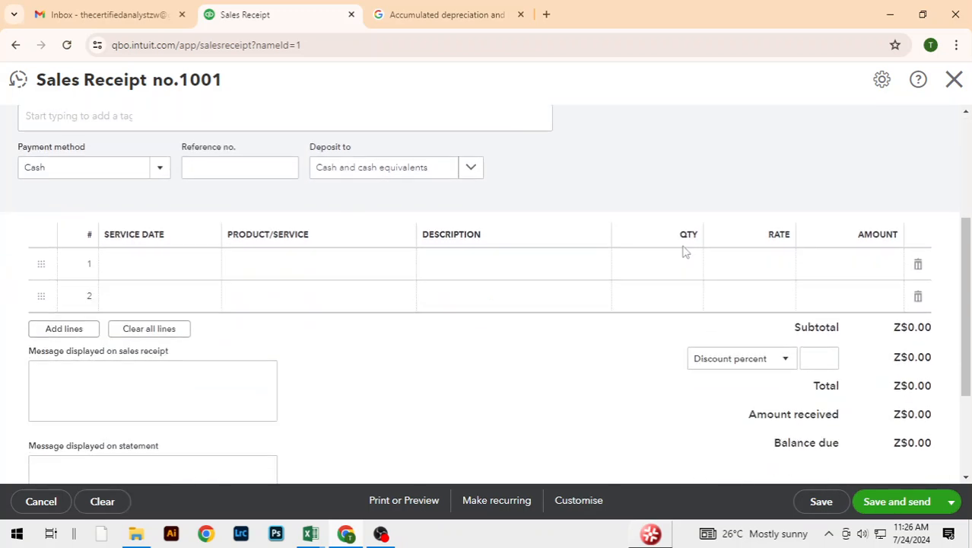
Step: Set the service date of the receipt's first line to 07/01/2024
left_click(191, 271)
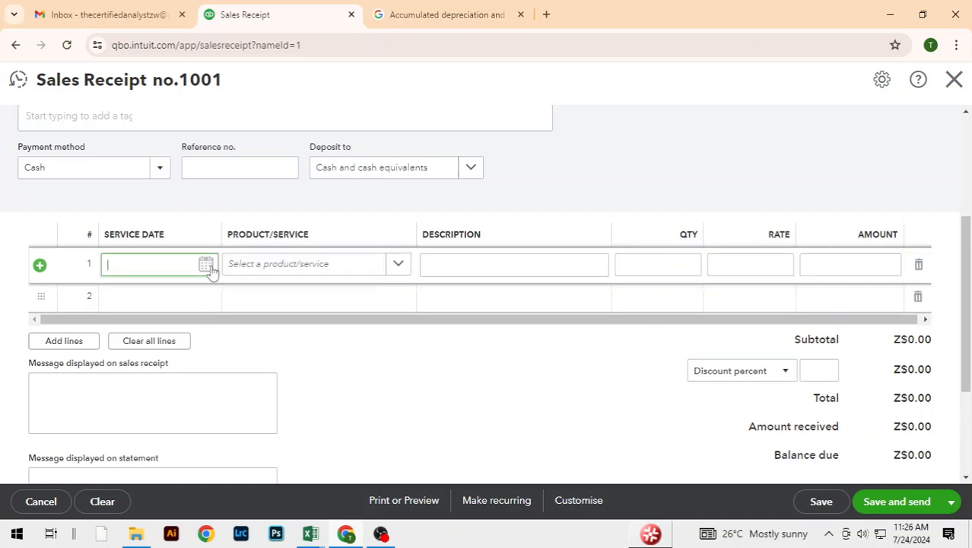
left_click(209, 269)
left_click(133, 336)
left_click(365, 355)
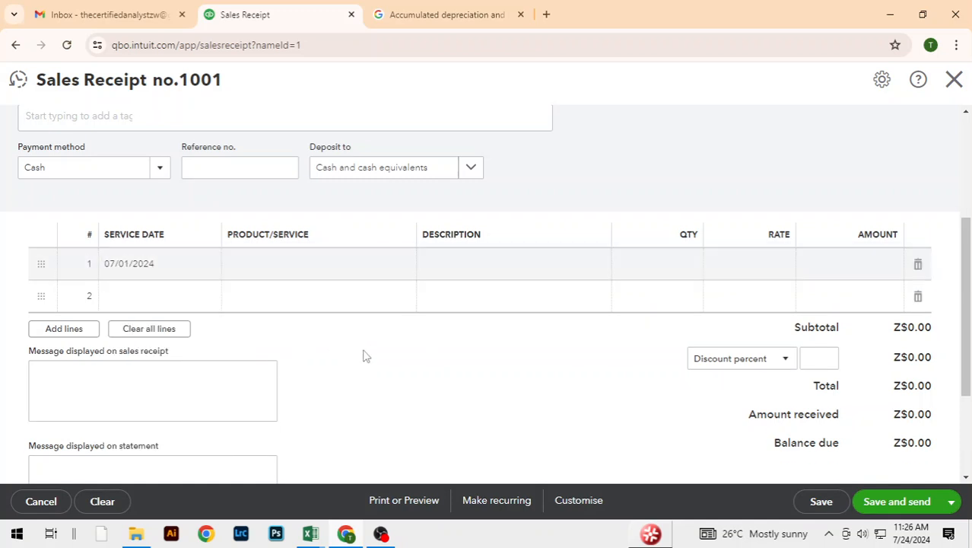
Step: Add Air Filter as the product on the first line with a quantity of 180
left_click(377, 273)
left_click(397, 271)
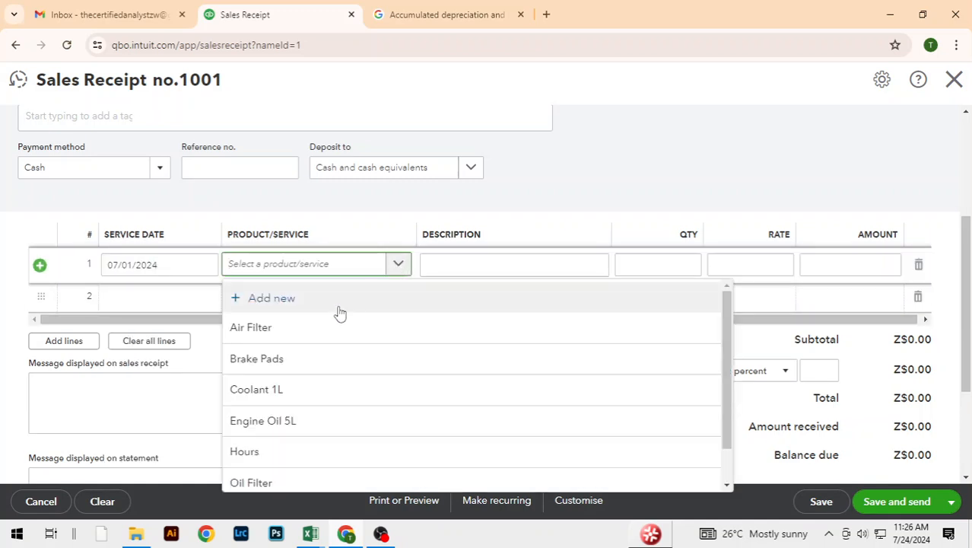
left_click(296, 331)
left_click(543, 428)
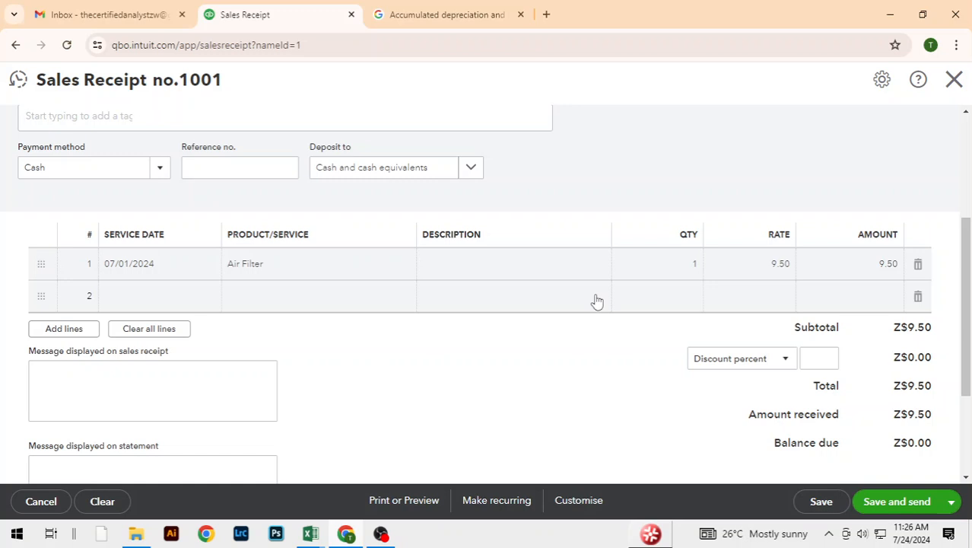
left_click(674, 266)
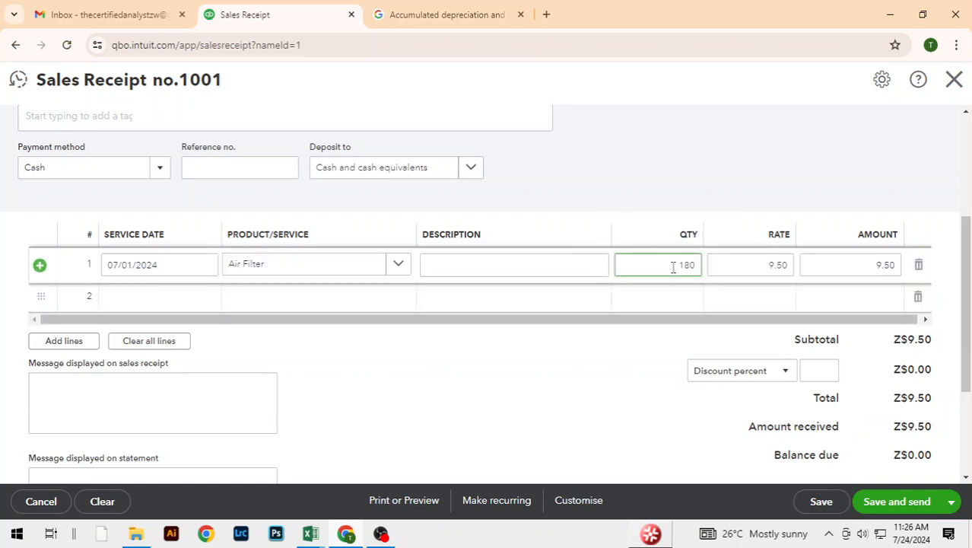
type("180")
left_click(631, 389)
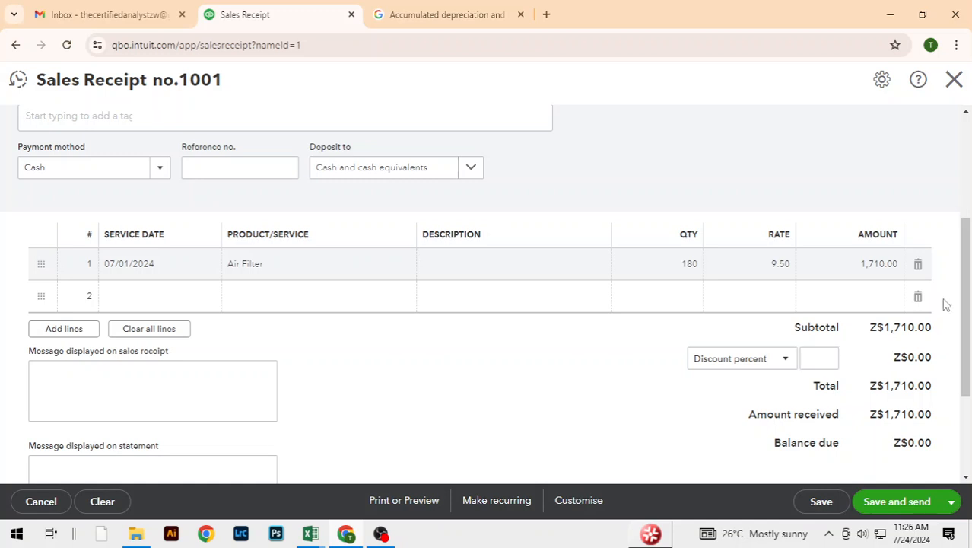
Step: Save and close the Honda Motors (Pvt) Ltd sales receipt
left_click_drag(961, 308, 960, 364)
left_click(950, 502)
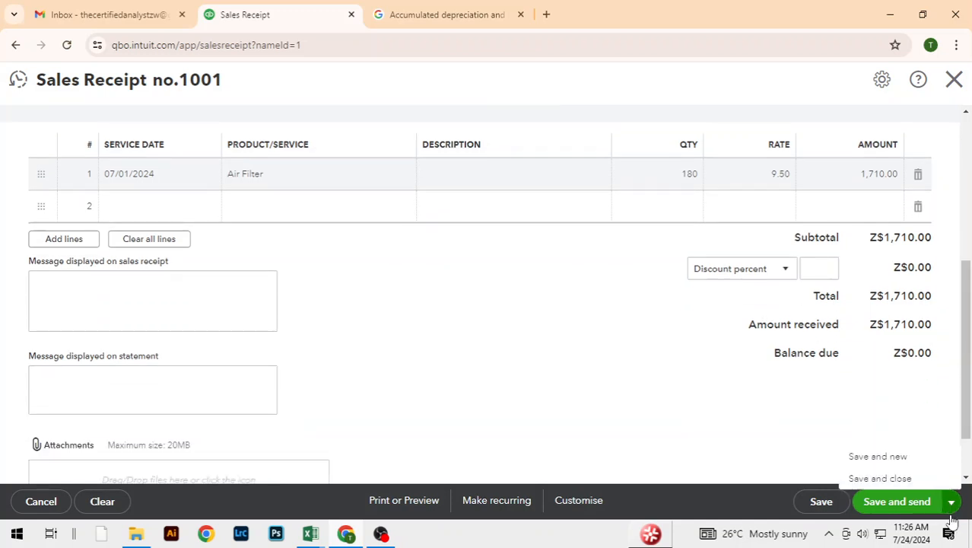
left_click(890, 477)
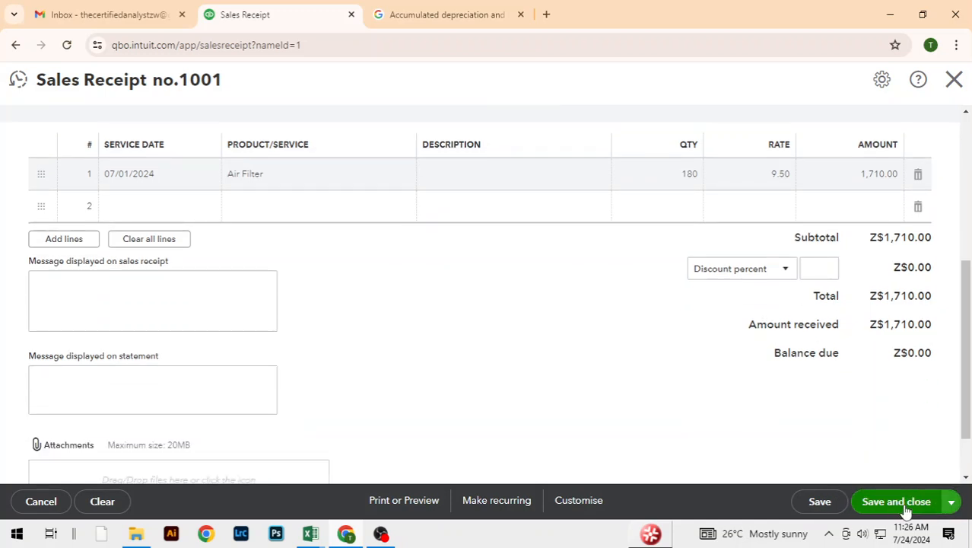
left_click(905, 508)
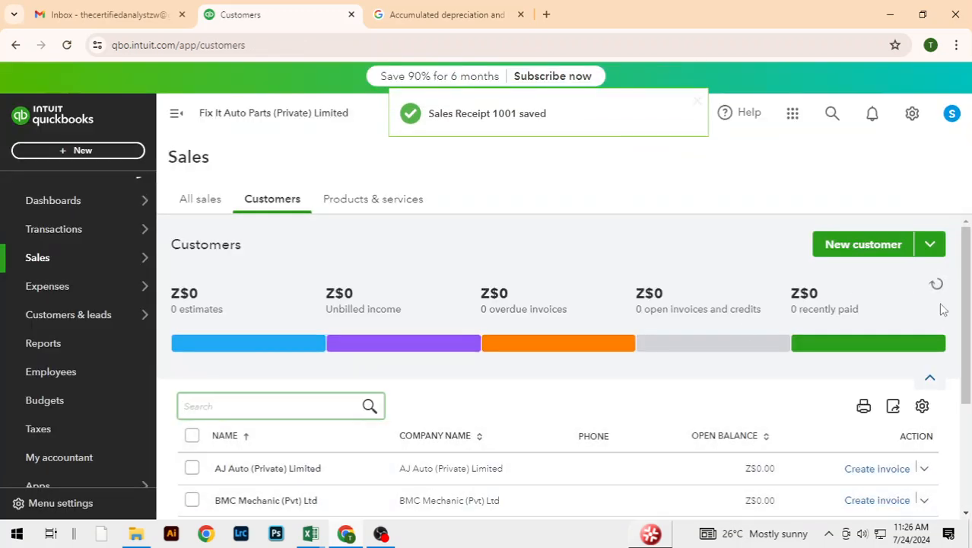
Step: Check the recently paid total on the Customers page and the Air Filter quantity on hand in the Products and Services list
mouse_move(965, 330)
left_mouse_down()
mouse_move(964, 444)
mouse_move(971, 327)
left_mouse_up()
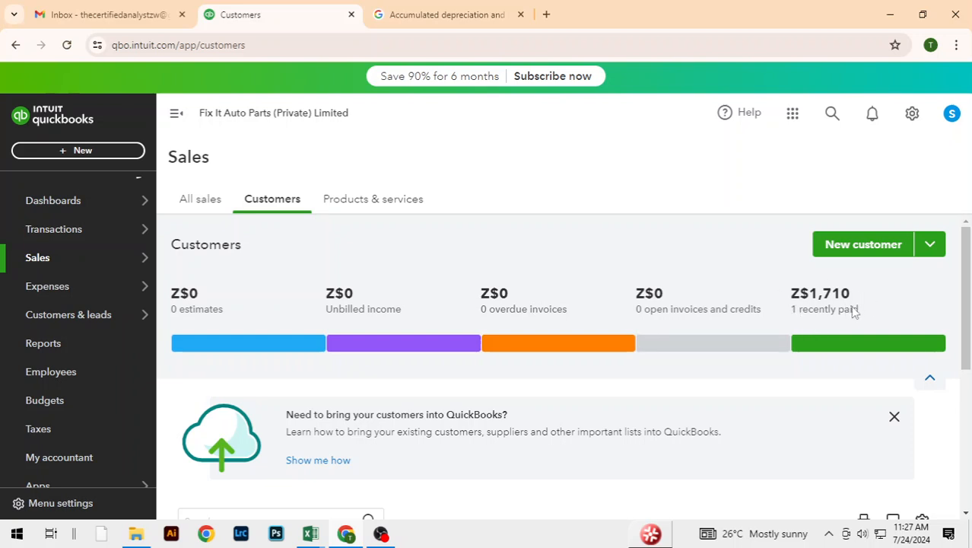
scroll(950, 444, "down", 3)
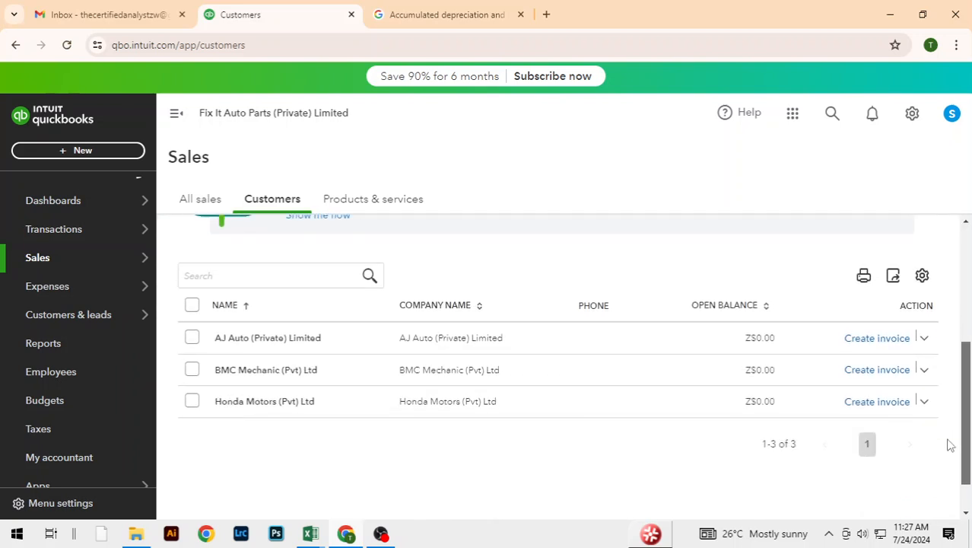
scroll(951, 433, "up", 1)
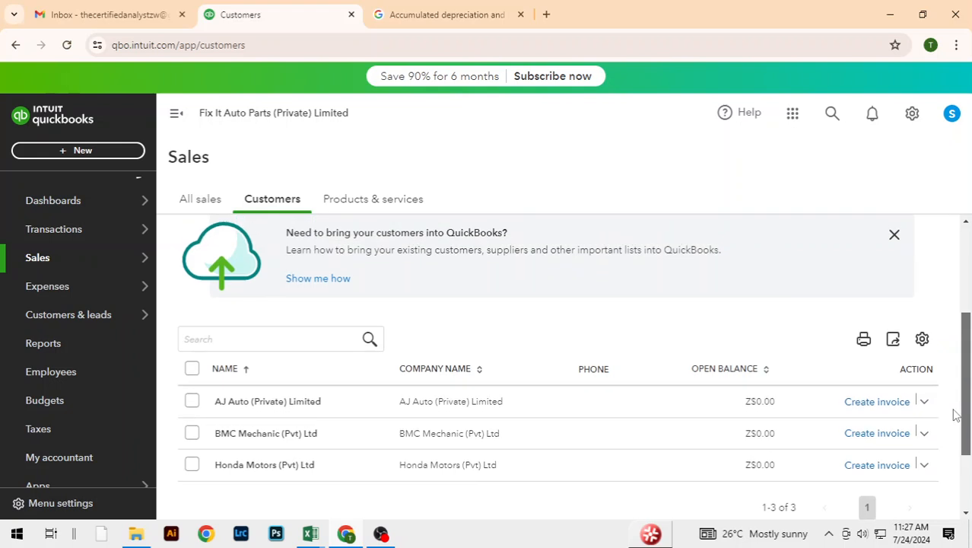
scroll(956, 415, "up", 3)
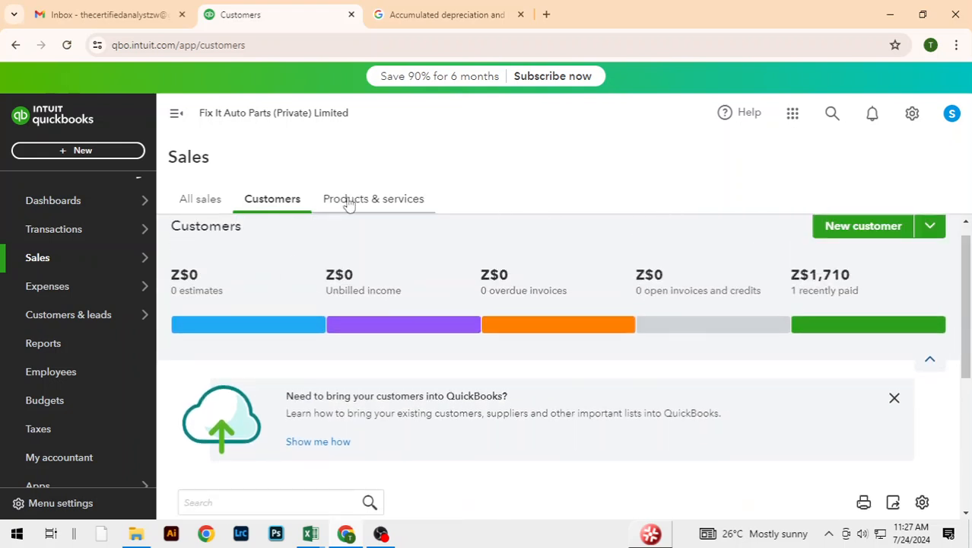
left_click(349, 200)
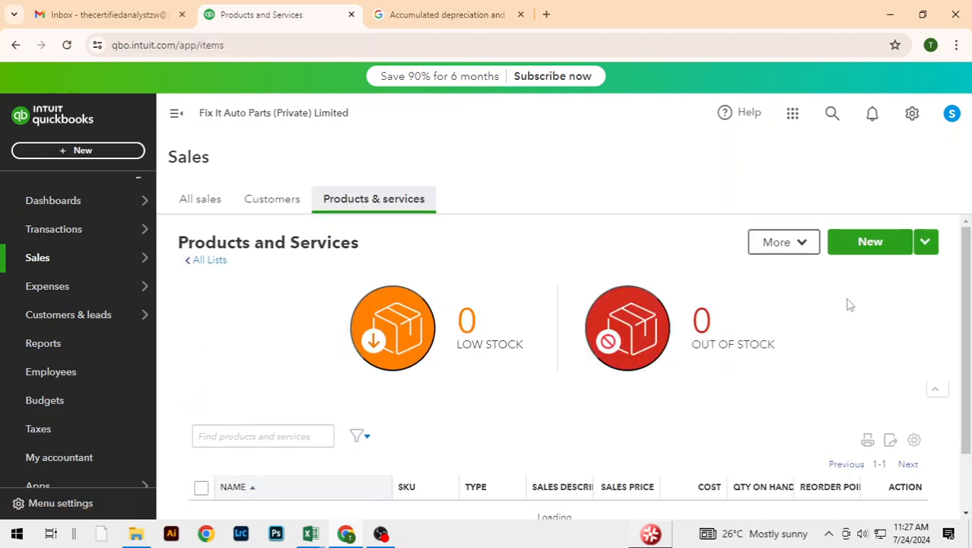
scroll(960, 302, "down", 1)
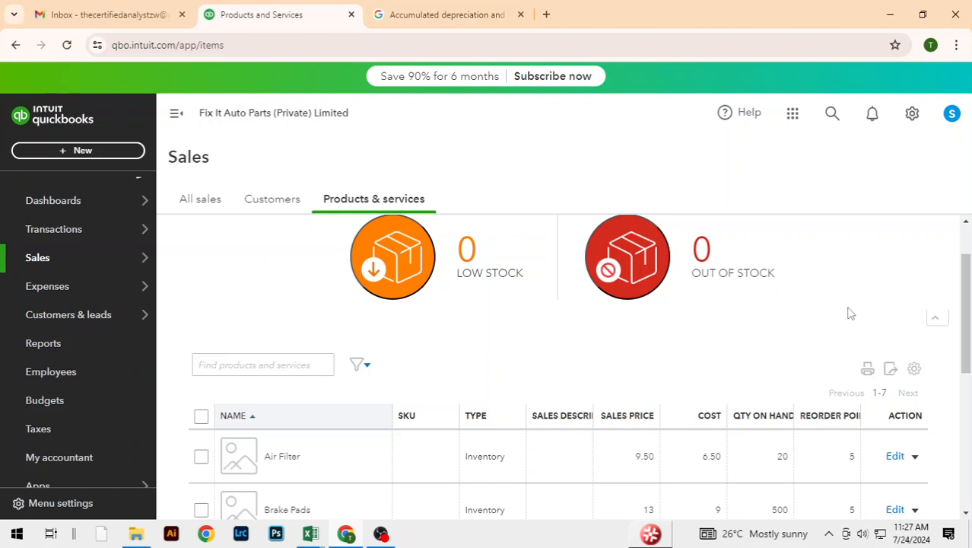
scroll(935, 319, "up", 1)
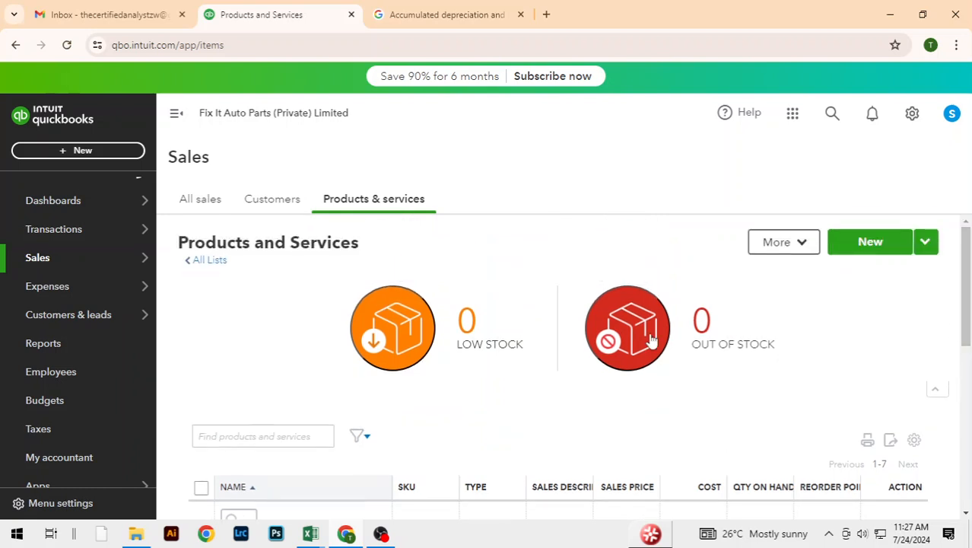
Step: Return to the list of customers in the Sales section
left_click(204, 261)
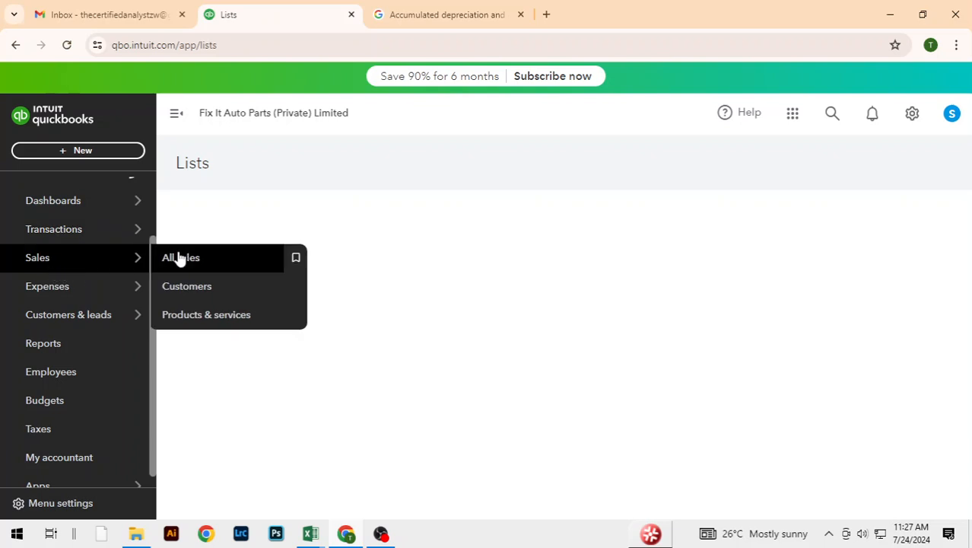
mouse_move(156, 238)
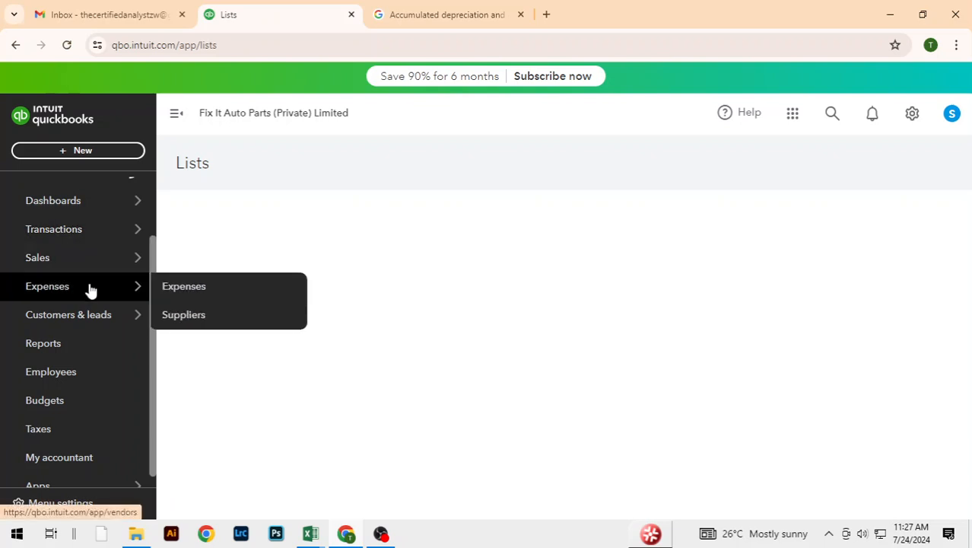
mouse_move(117, 267)
left_click(180, 287)
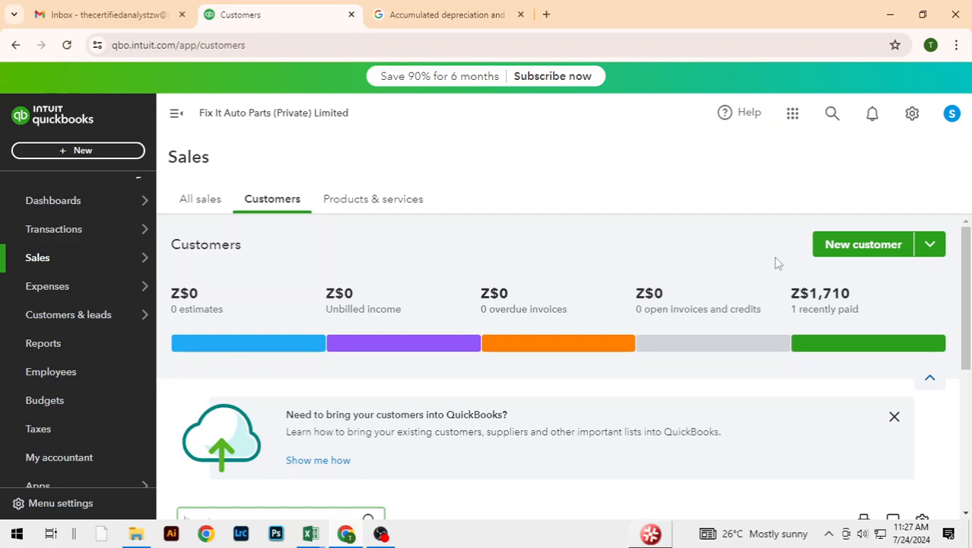
scroll(616, 327, "down", 5)
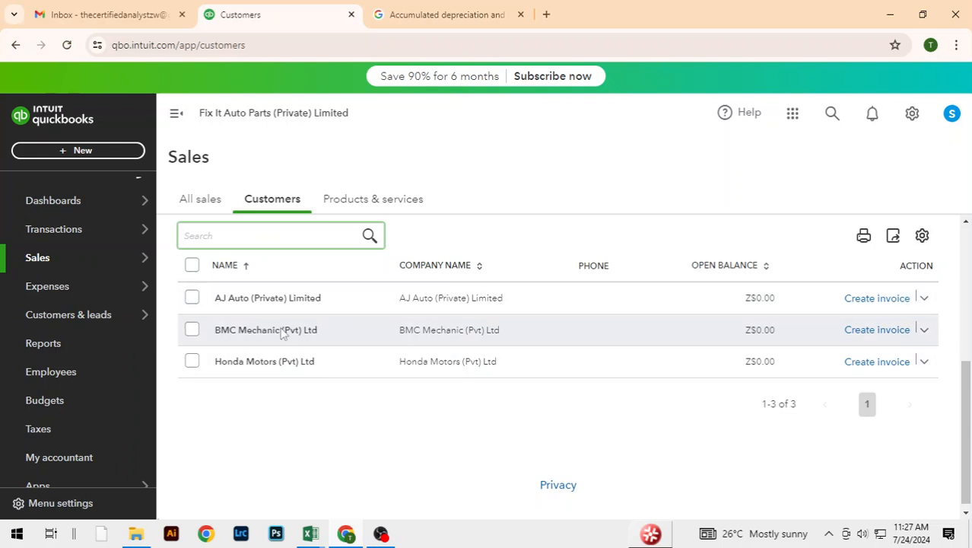
Step: Look up the AJ Auto (Private) Limited sale in row 5 of the Excel sales table, and return to QuickBooks
key("alt+Tab")
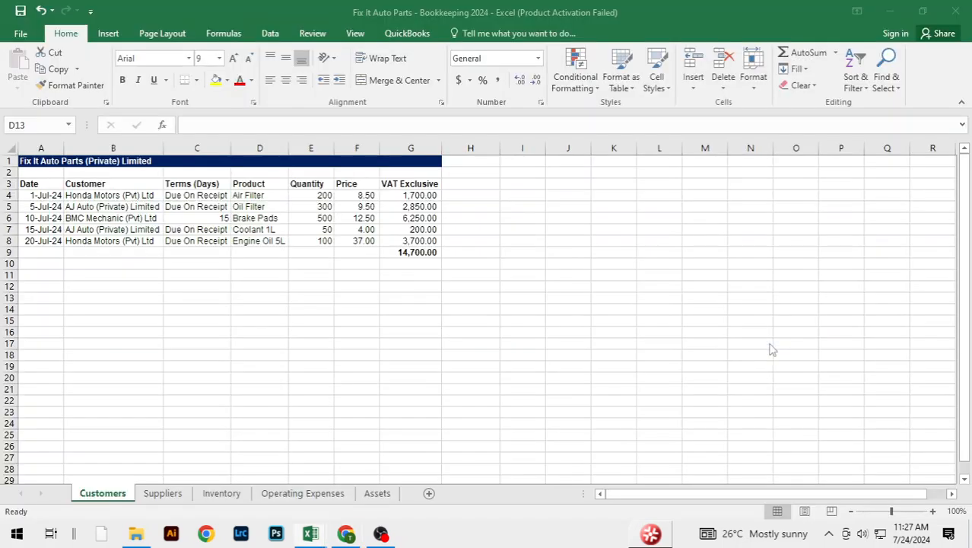
key("alt+Tab")
key("alt+Tab")
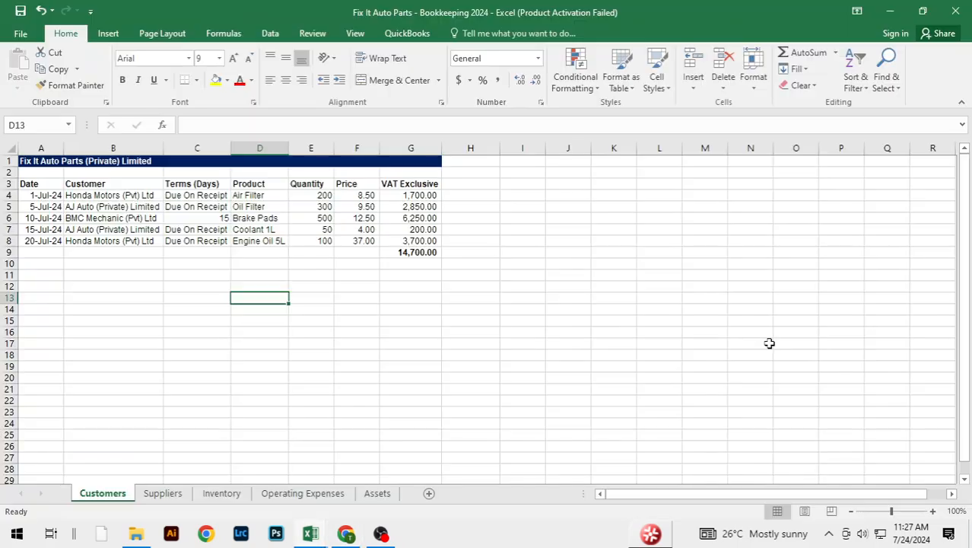
left_click(136, 211)
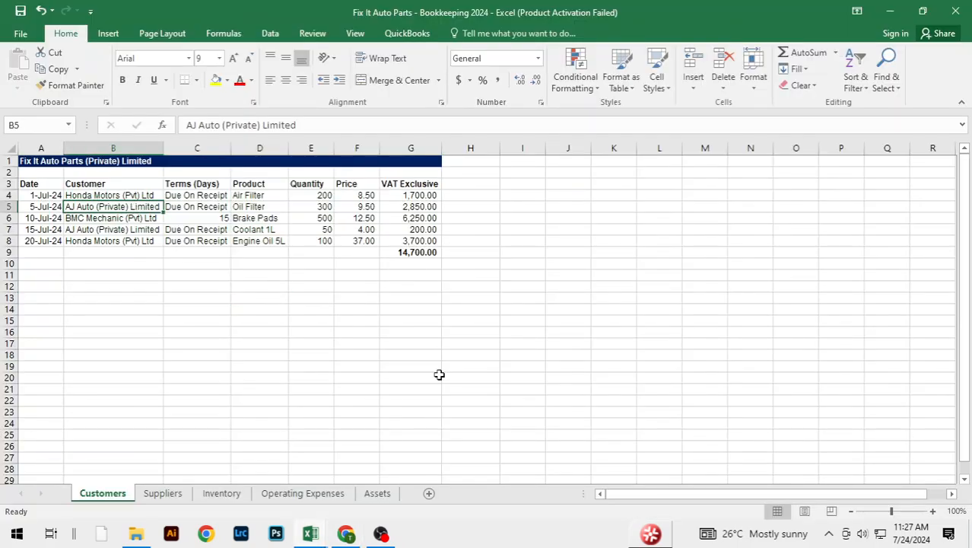
key("alt+Tab")
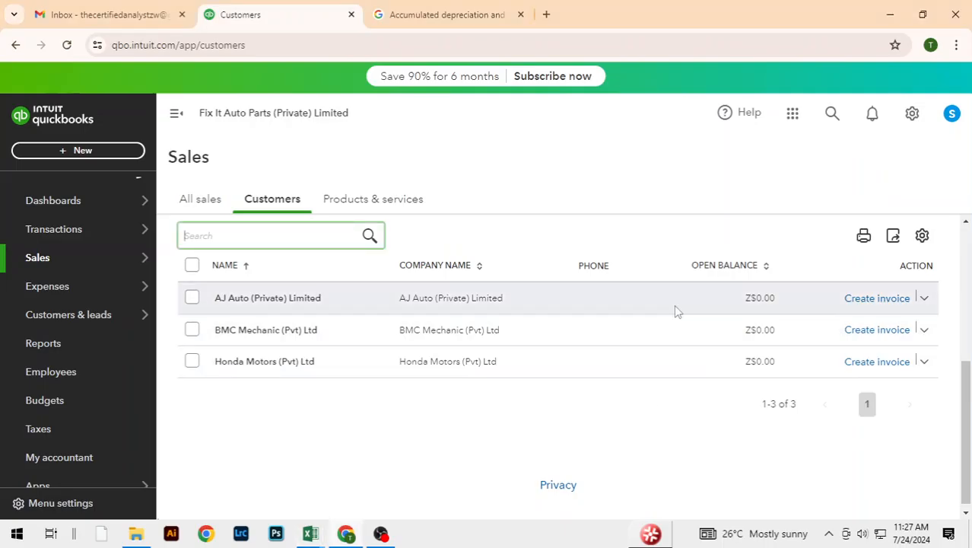
Step: Create a sales receipt for AJ Auto (Private) Limited from the customer list and date it 07/05/2024
left_click(925, 301)
left_click(854, 330)
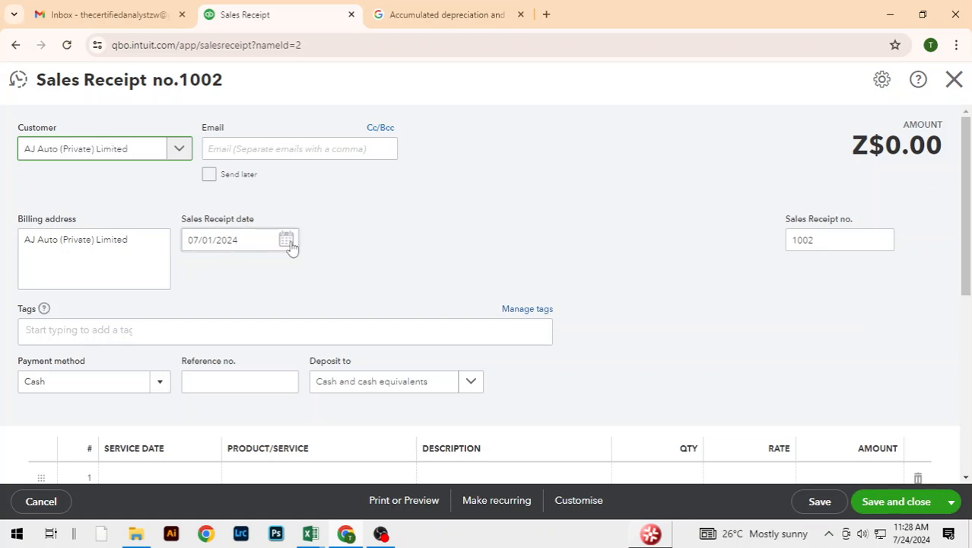
key("alt+Tab")
key("alt+Tab")
left_click(288, 241)
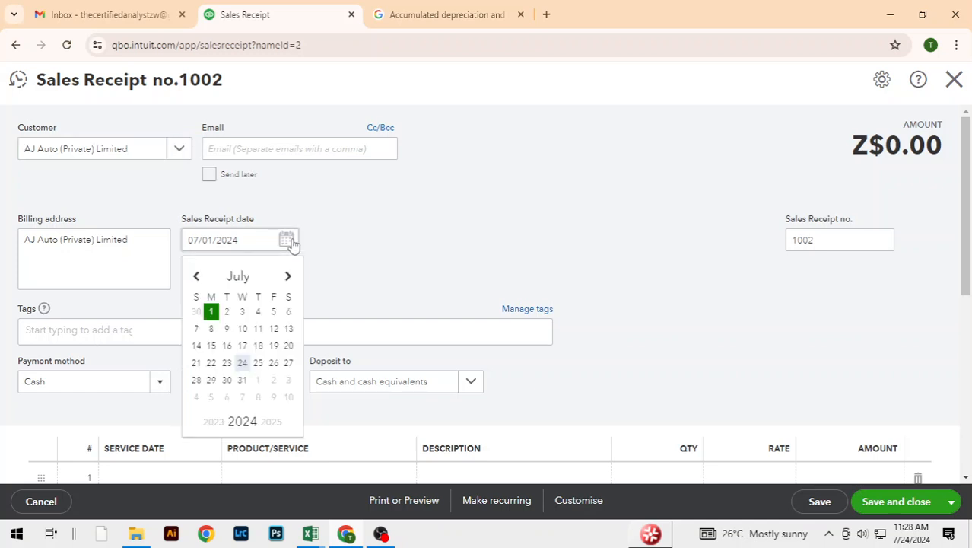
left_click(276, 312)
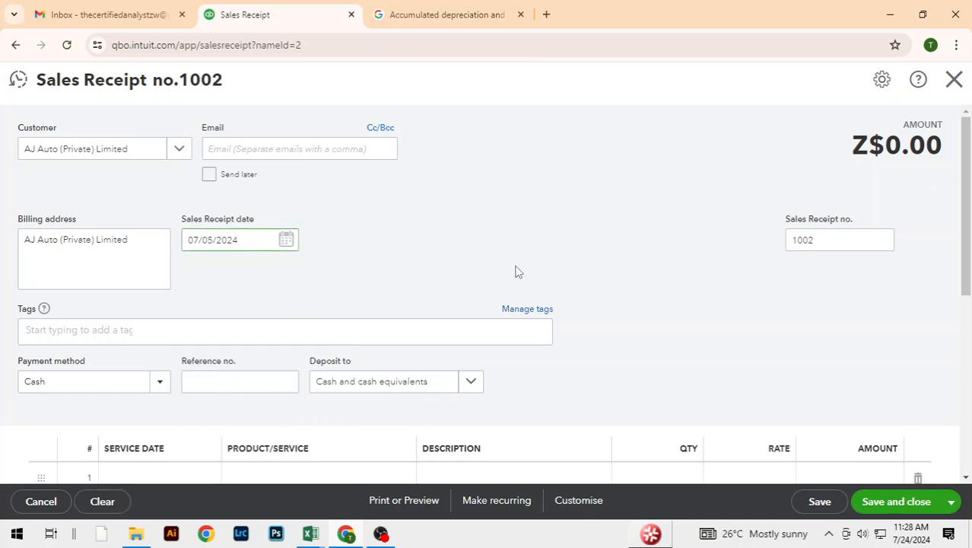
Step: Check the sold product in the Excel sales table, and select Oil Filter on the receipt's first line
left_click_drag(967, 276, 967, 286)
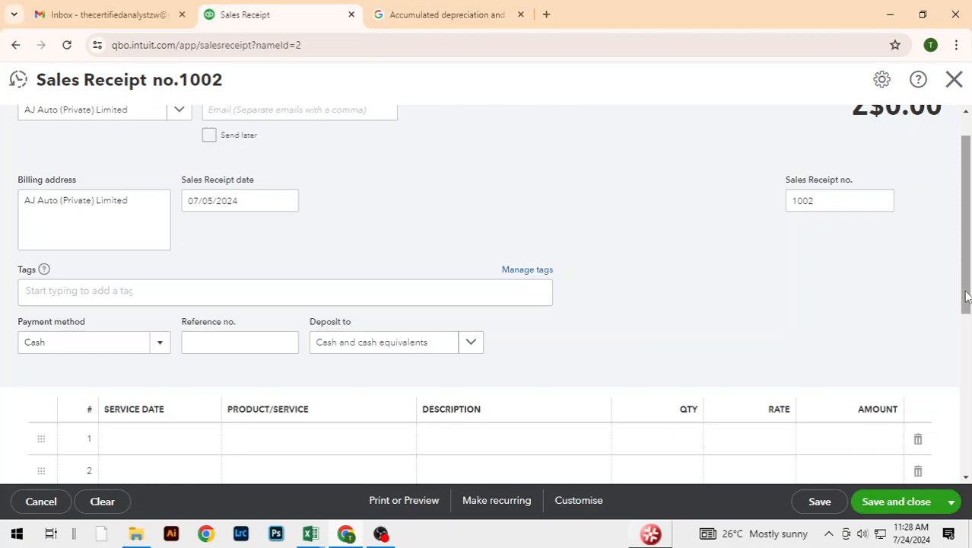
key("alt+Tab")
key("alt+Tab")
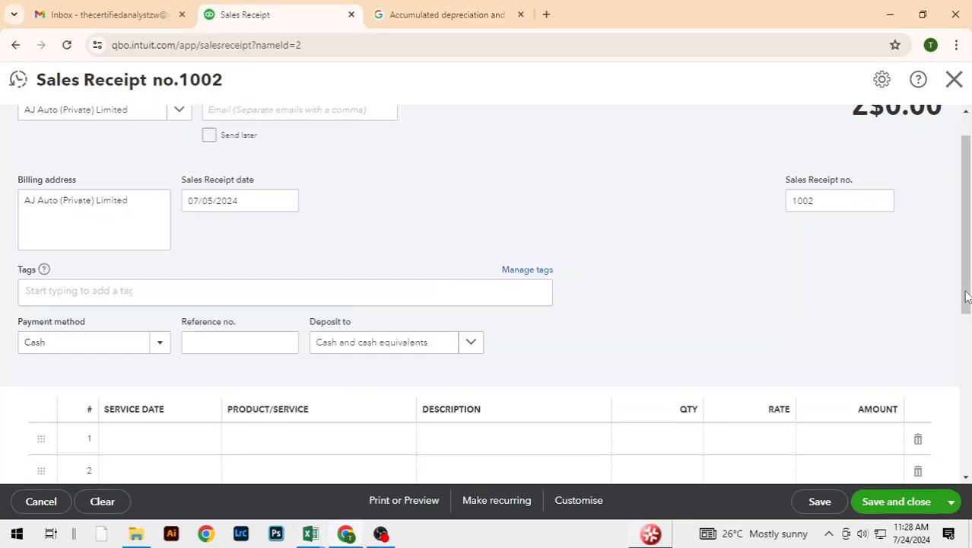
left_click_drag(968, 296, 968, 345)
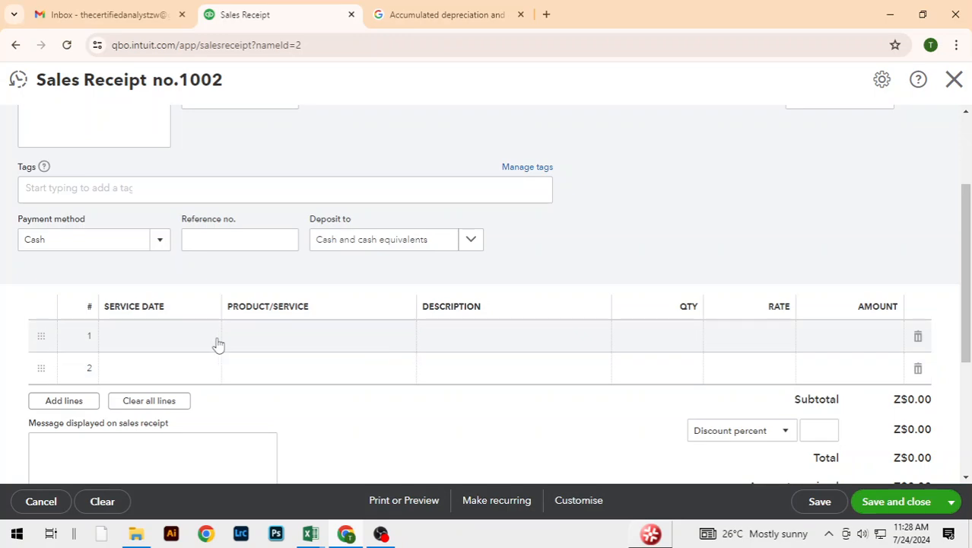
left_click(319, 348)
key("alt+Tab")
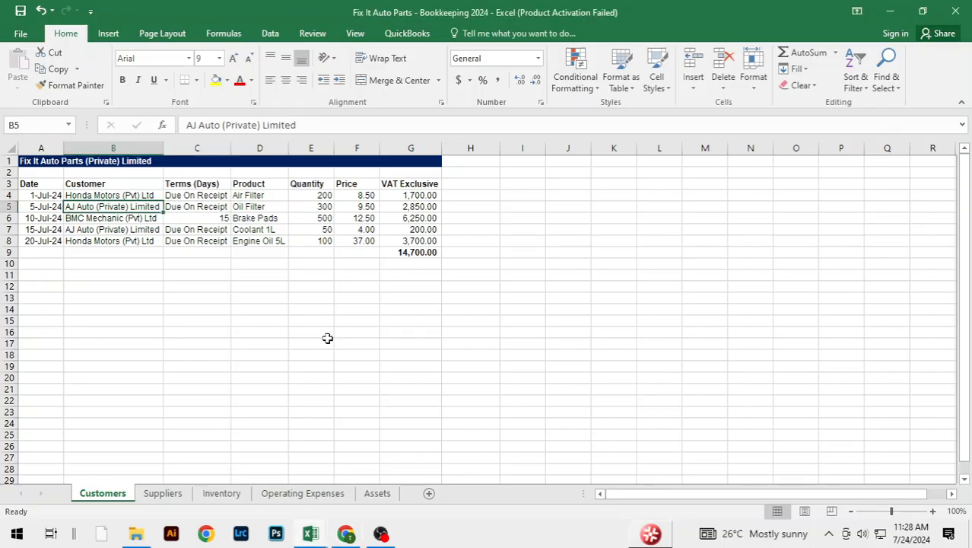
key("alt+Tab")
key("alt+Tab")
key("alt+Tab")
left_click(397, 338)
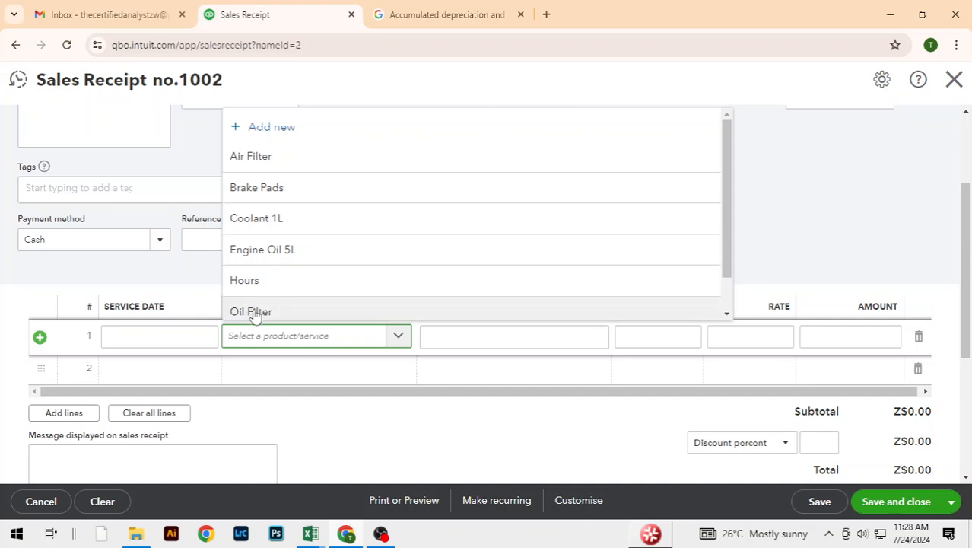
left_click(250, 310)
Step: Set the Oil Filter quantity to 300, and save and close the receipt
left_click(641, 338)
double_click(693, 337)
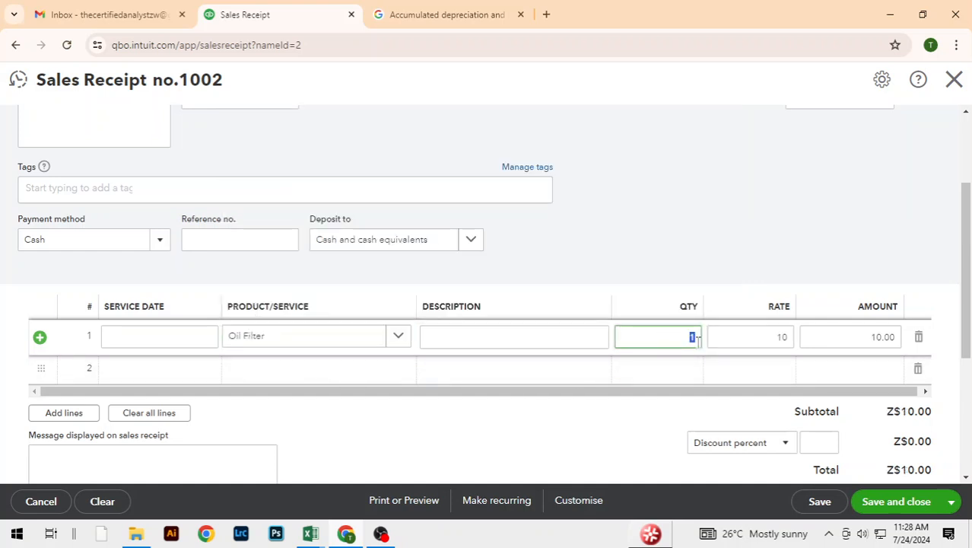
type("300")
left_click(682, 217)
left_click_drag(962, 272, 961, 306)
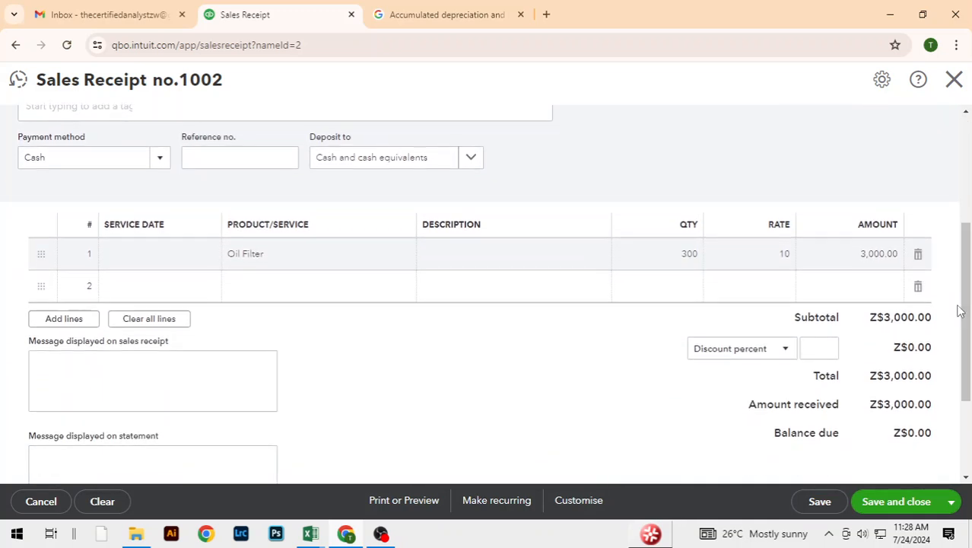
left_click(897, 502)
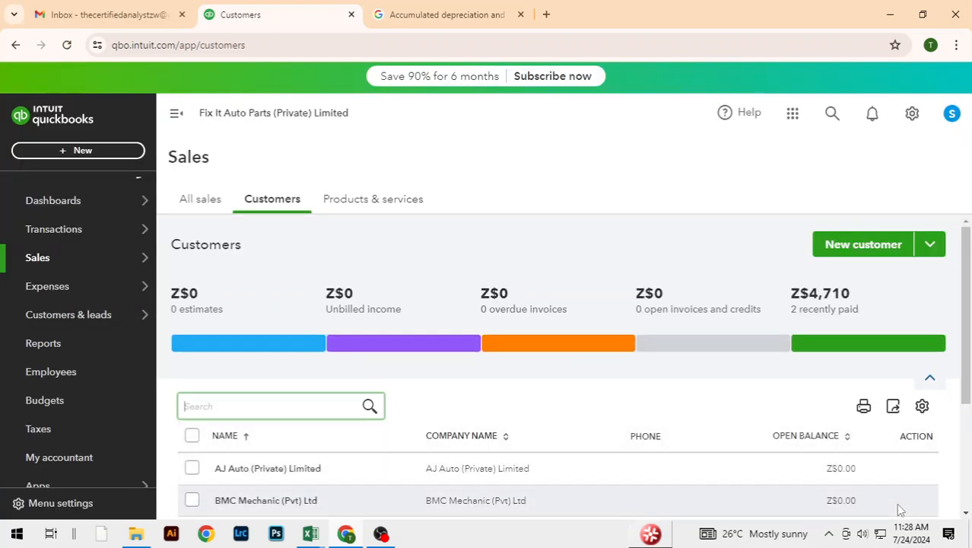
Step: Look up the BMC Mechanic (Pvt) Ltd sale in row 6 of the Excel sales table, and return to QuickBooks
left_click_drag(965, 362, 965, 482)
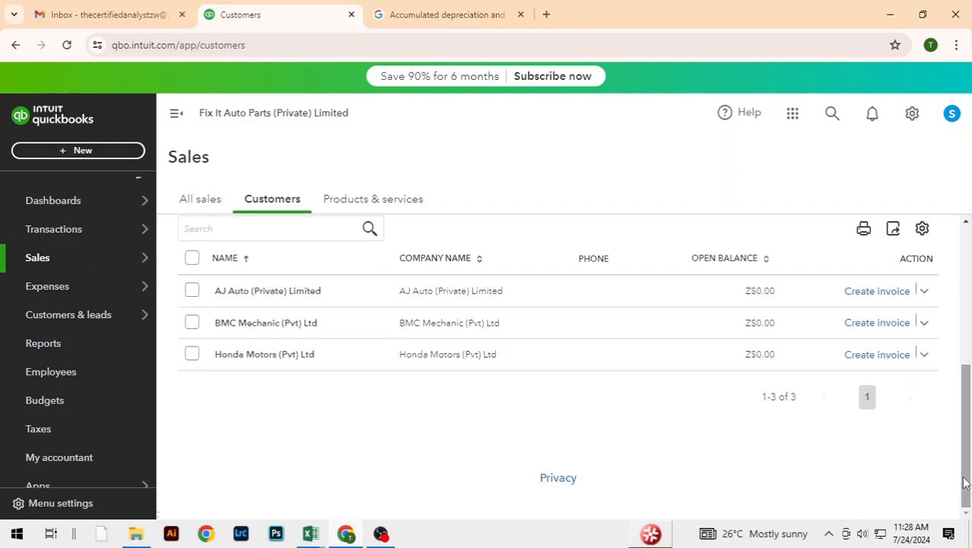
key("alt+Tab")
left_click(105, 218)
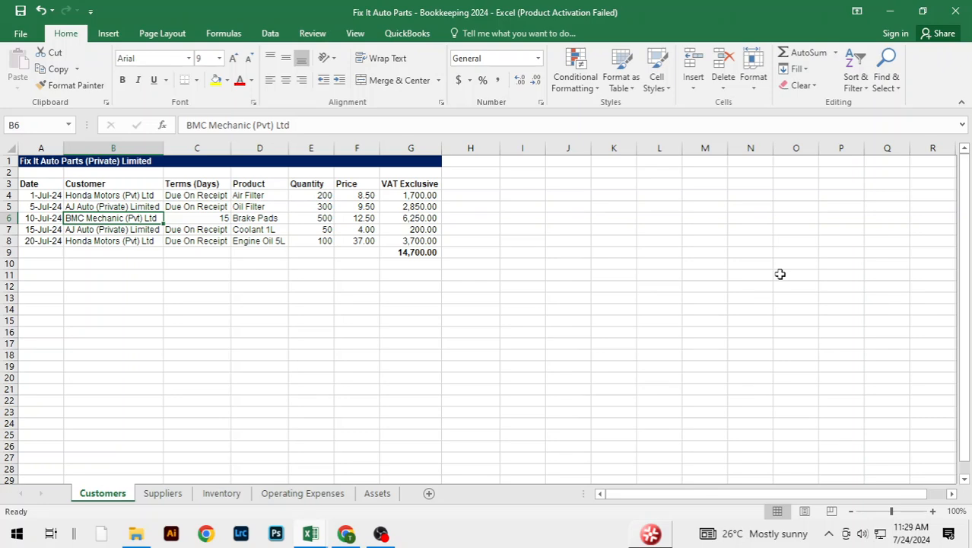
key("alt+Tab")
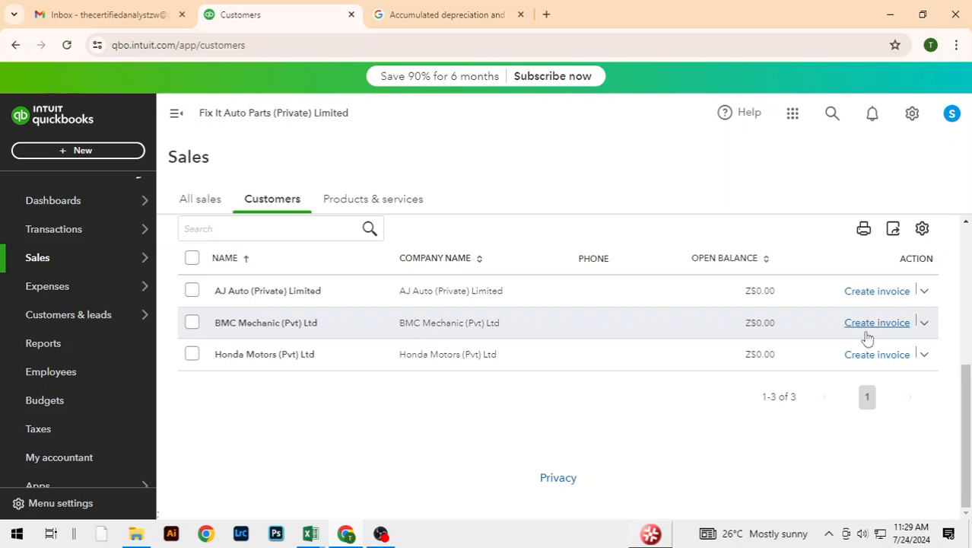
Step: Create an estimate for BMC Mechanic (Pvt) Ltd from the customer list and date it 07/10/2024
left_click(925, 324)
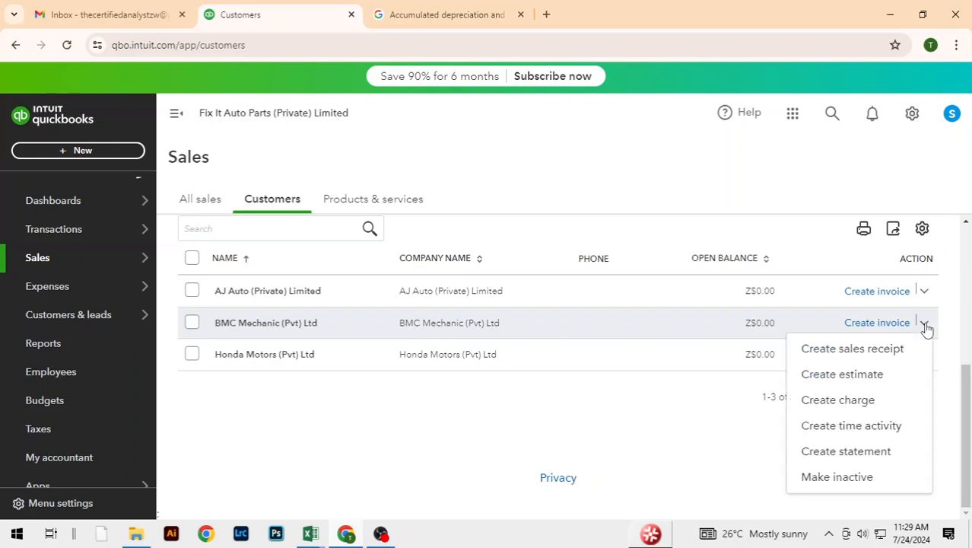
left_click(843, 376)
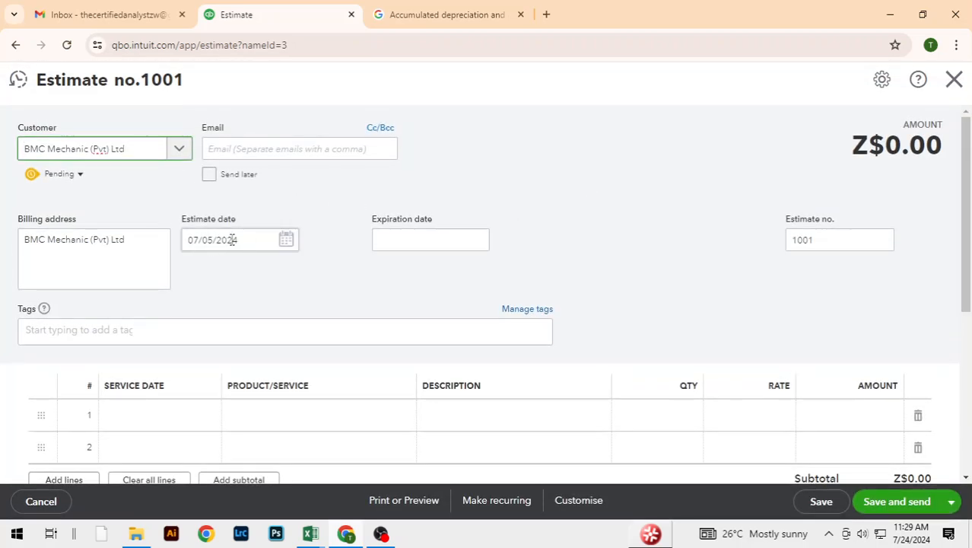
key("alt+Tab")
key("alt+Tab")
left_click(286, 242)
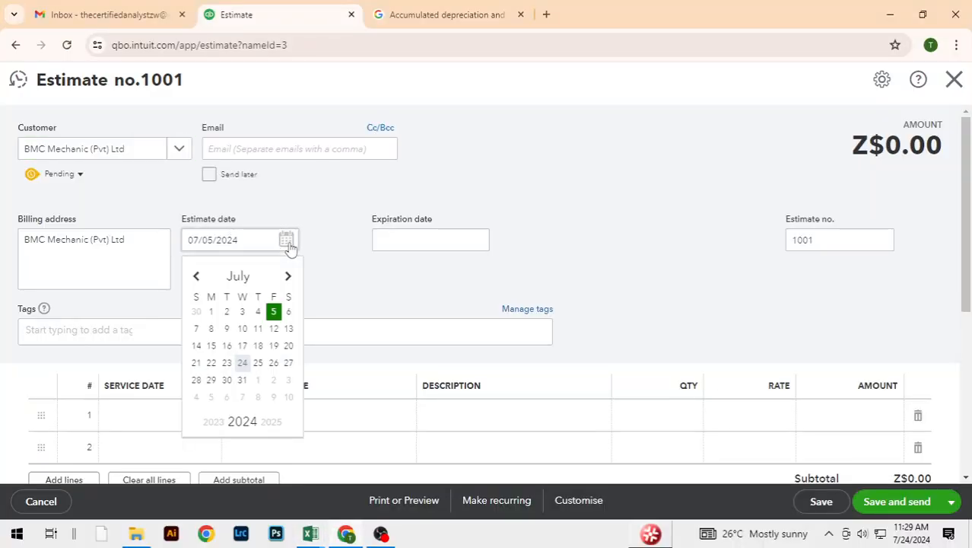
left_click(242, 345)
Step: Set the estimate's expiration date to 07/29/2024
scroll(616, 220, "down", 2)
scroll(616, 220, "up", 2)
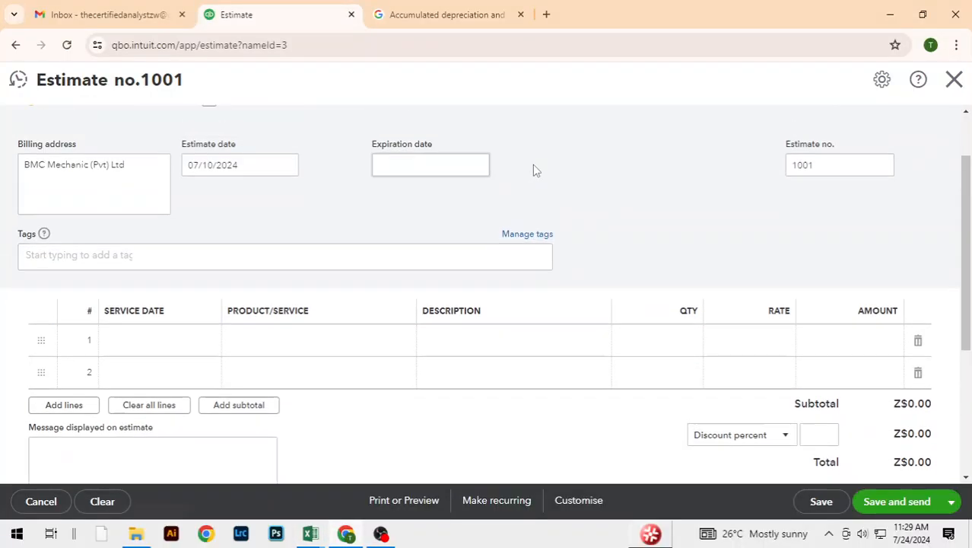
left_click(476, 240)
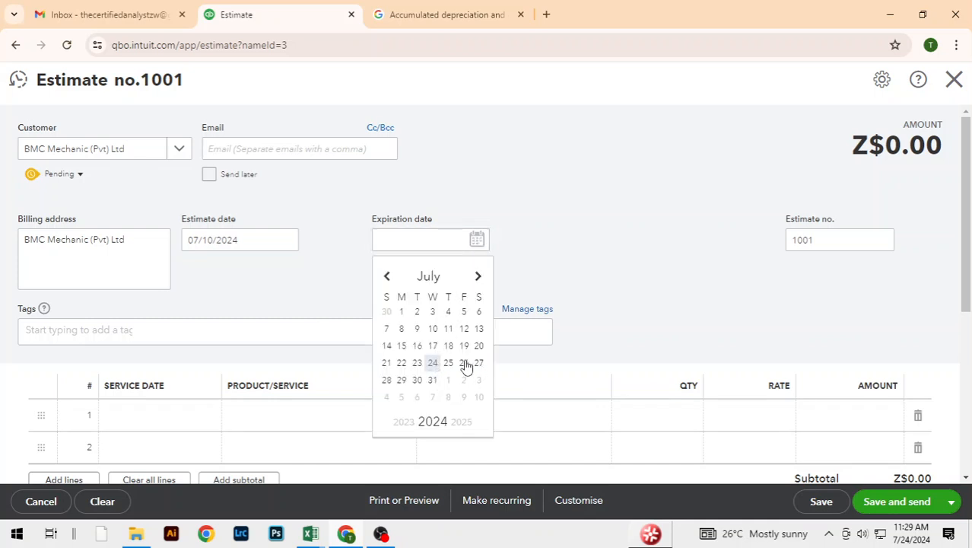
left_click(401, 380)
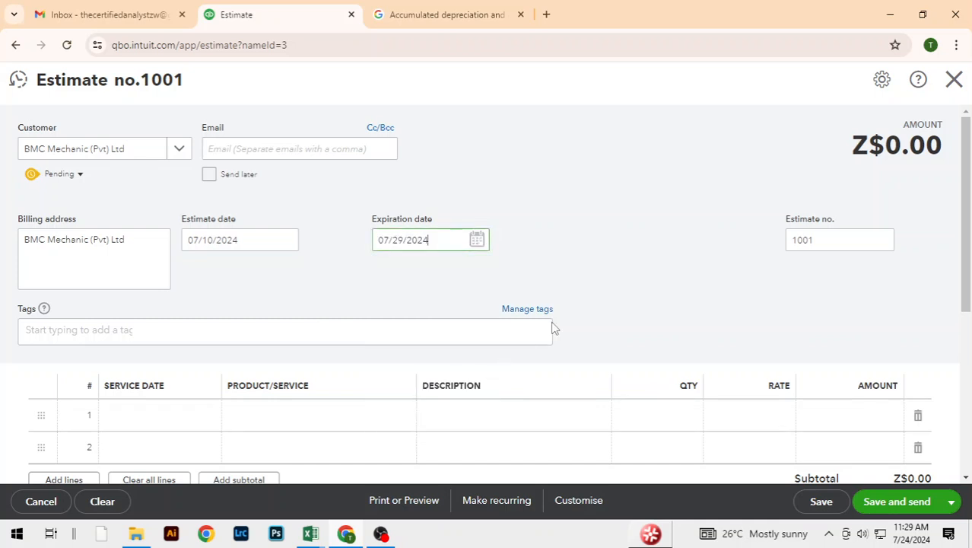
left_click(659, 221)
Step: Check the sold product in the Excel sales table, and select Brake Pads on the estimate's first line
scroll(658, 223, "down", 1)
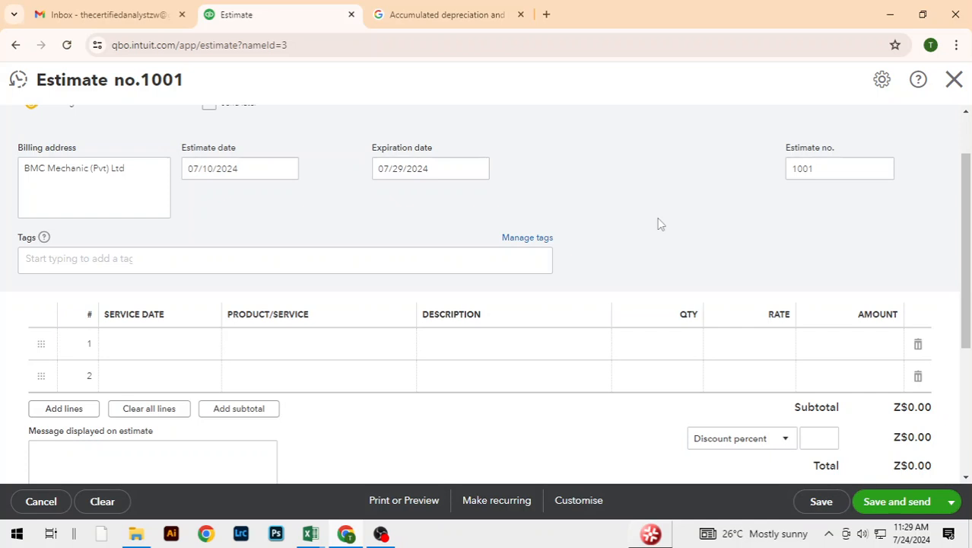
scroll(658, 223, "up", 1)
scroll(658, 223, "down", 2)
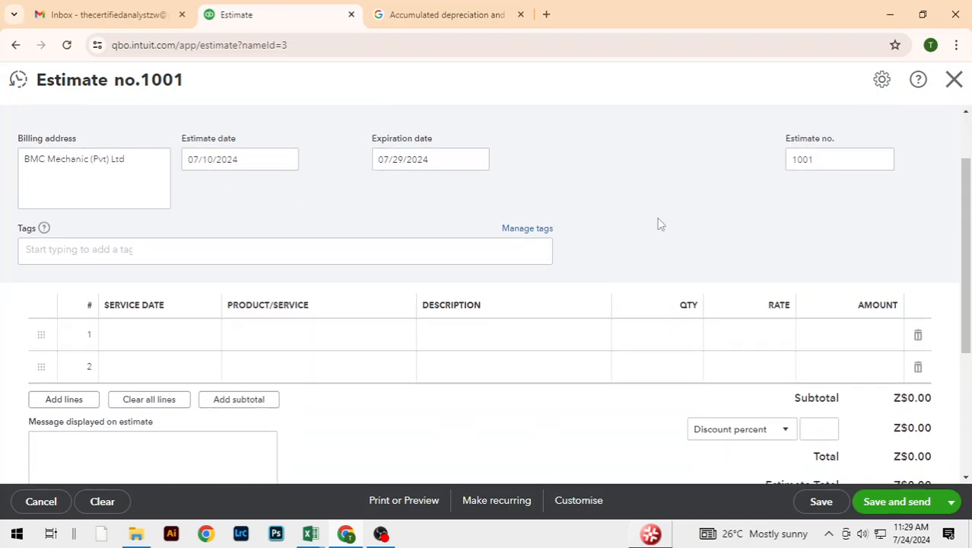
scroll(658, 223, "up", 2)
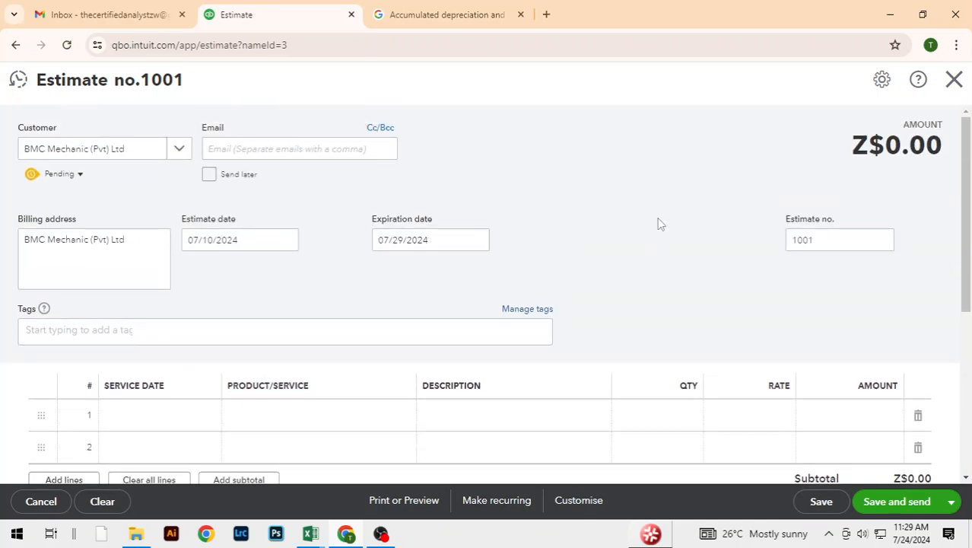
scroll(660, 223, "down", 2)
scroll(660, 223, "up", 2)
scroll(660, 222, "down", 3)
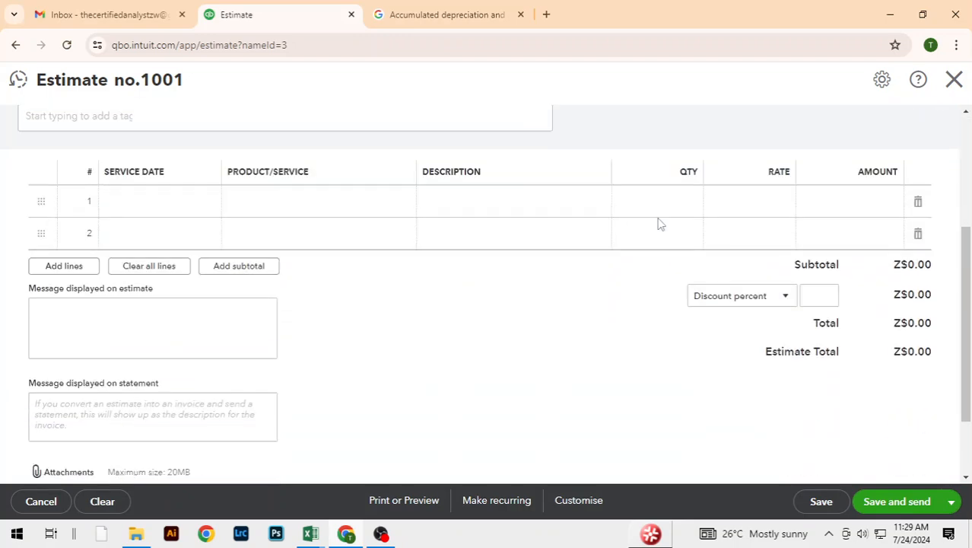
left_click(263, 206)
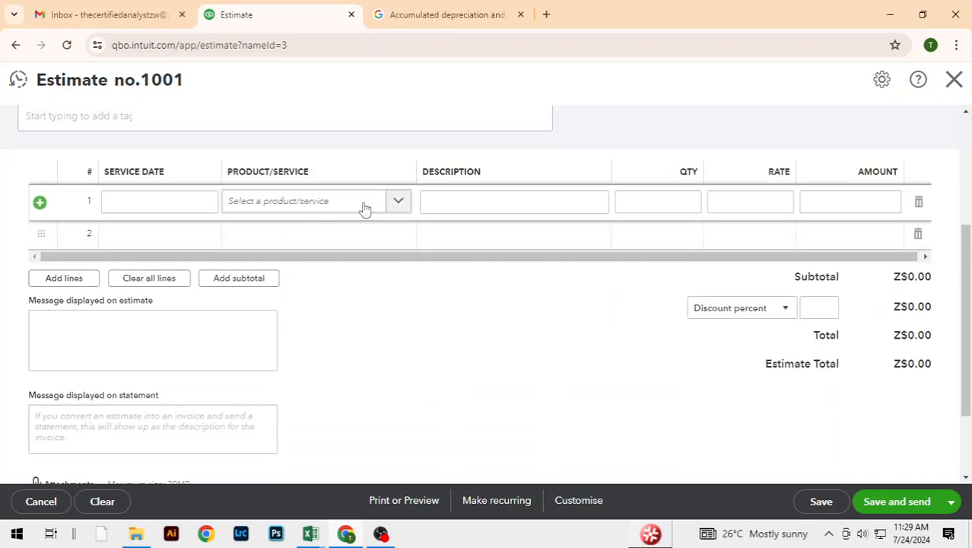
key("alt+Tab")
key("alt+Tab")
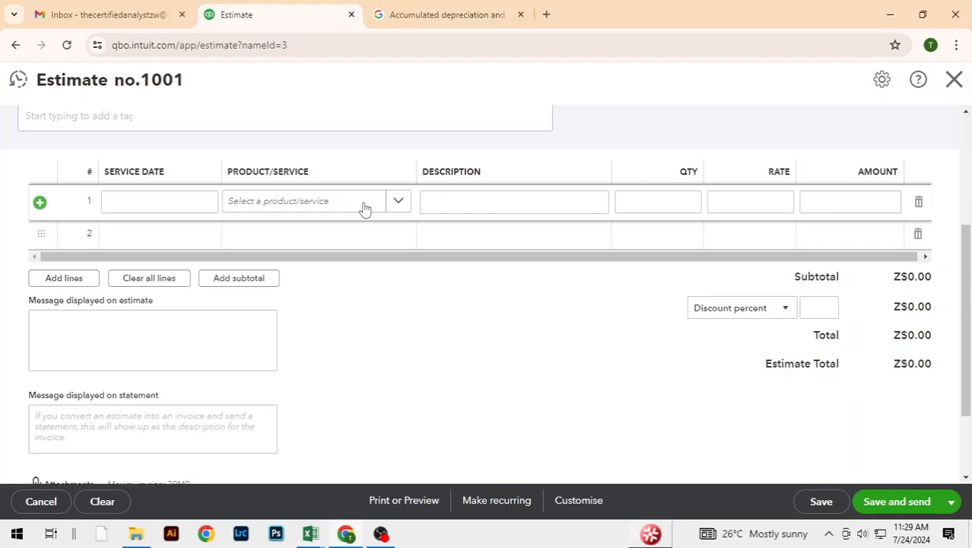
left_click(396, 200)
left_click(289, 302)
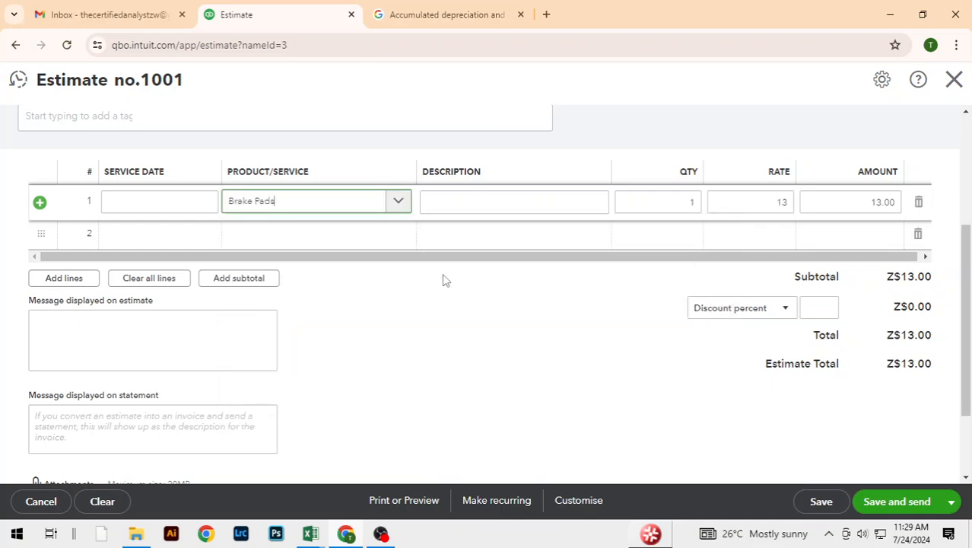
Step: Check the sold quantity in the Excel sales table, and set the Brake Pads quantity to 500 on the estimate
key("alt+Tab")
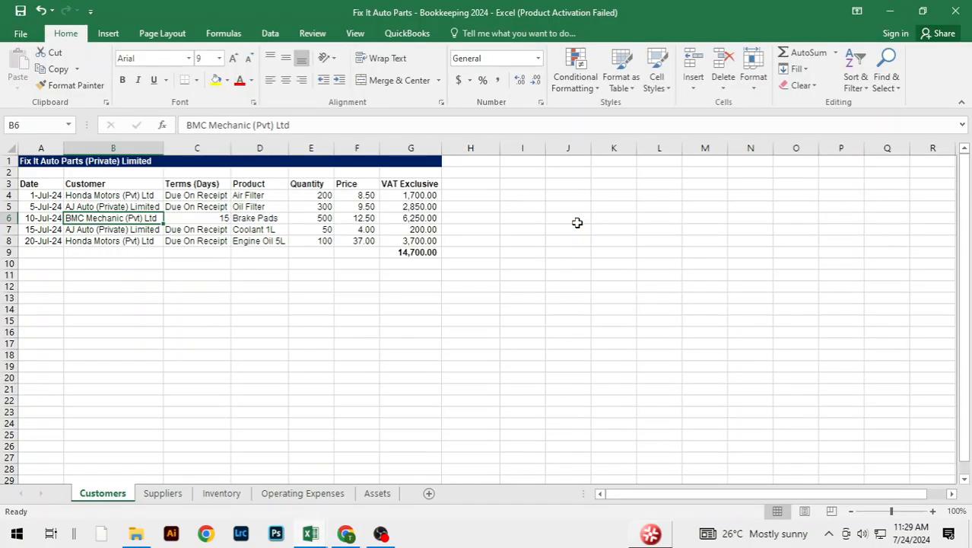
key("alt+Tab")
left_click(664, 203)
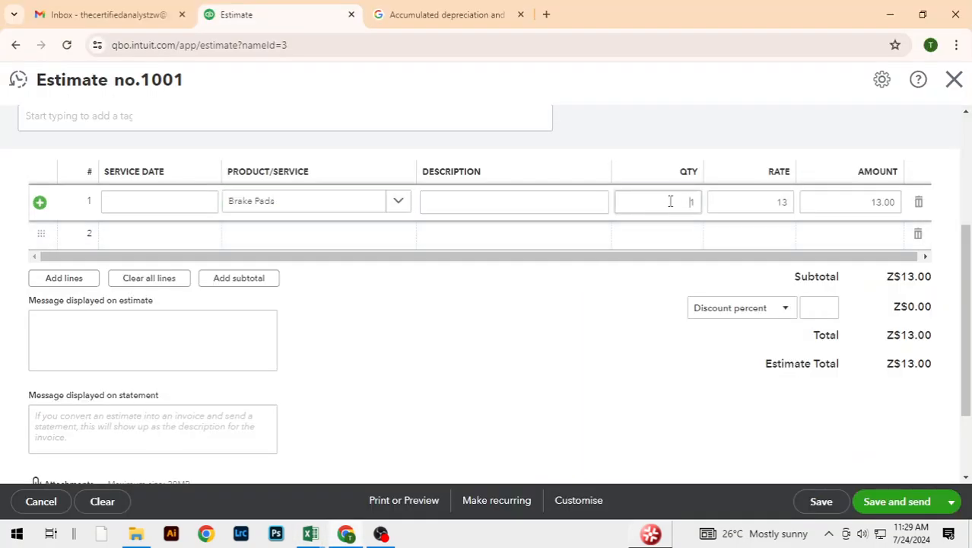
left_click_drag(670, 201, 698, 203)
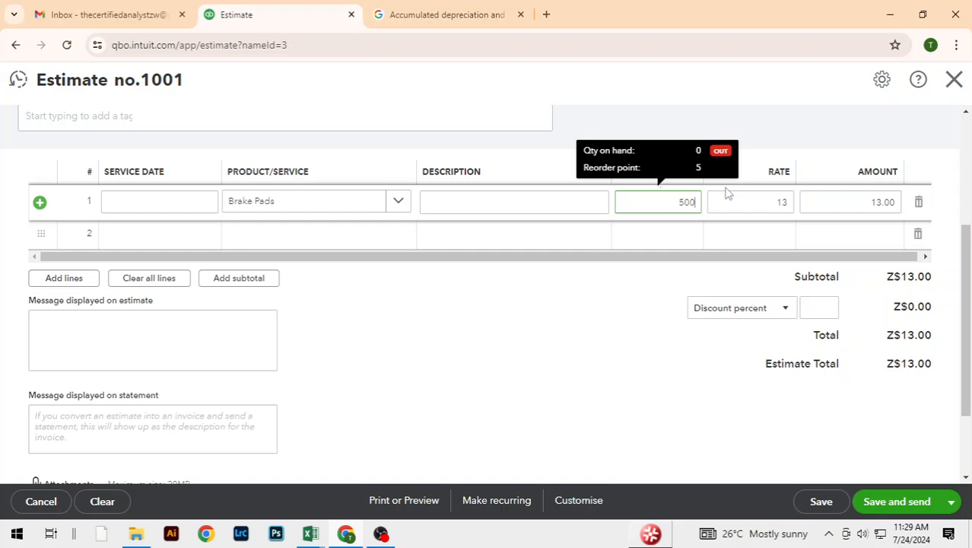
type("500")
left_click(605, 366)
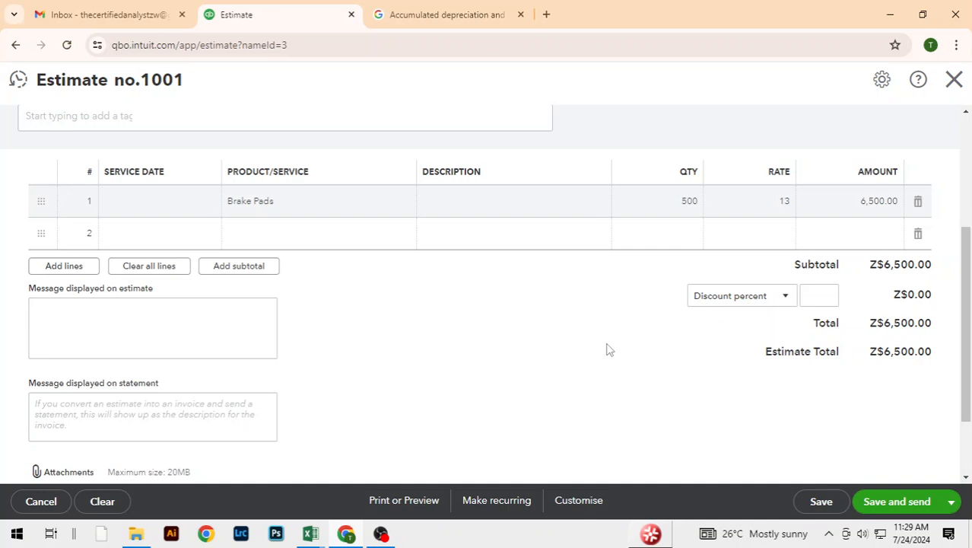
Step: Review the completed BMC Mechanic (Pvt) Ltd estimate, and save and close it
scroll(619, 327, "up", 3)
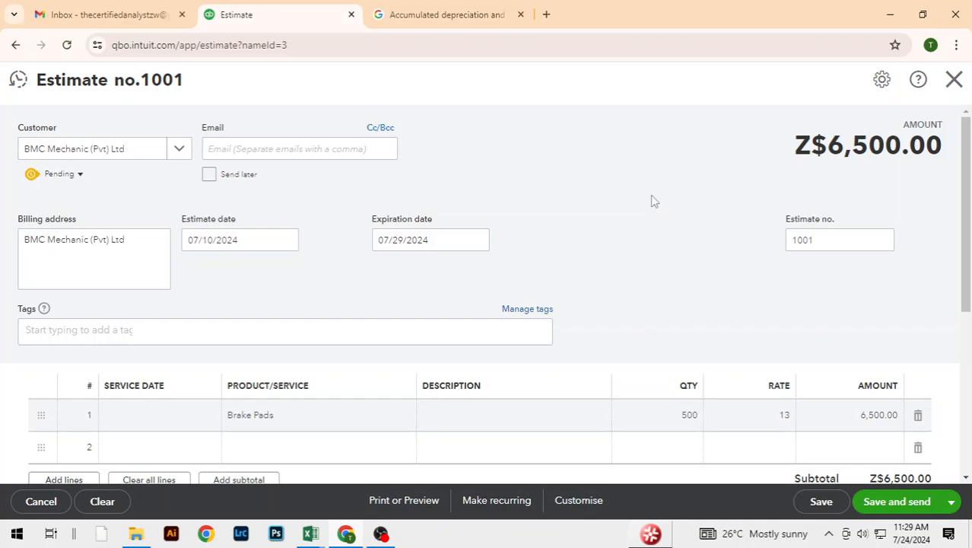
scroll(653, 200, "down", 1)
scroll(653, 200, "down", 3)
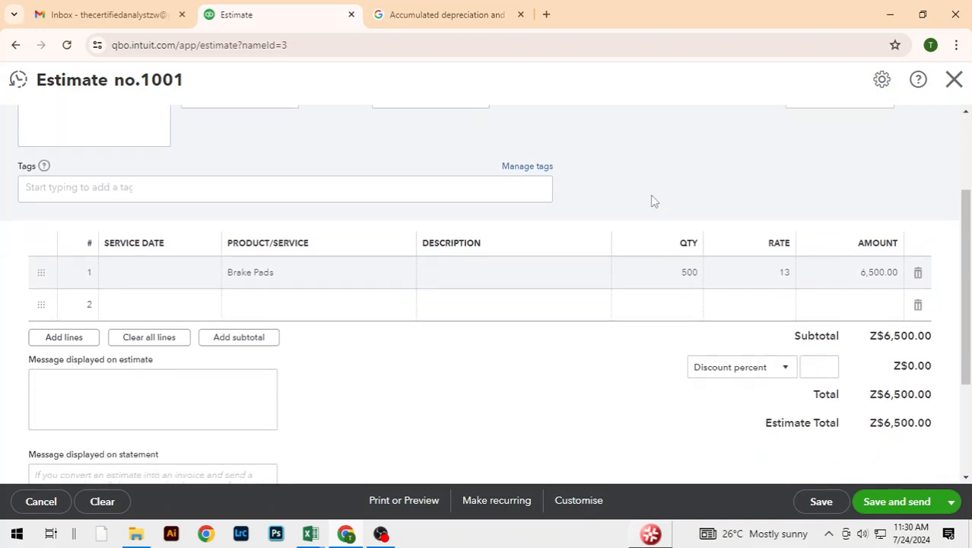
scroll(652, 201, "up", 1)
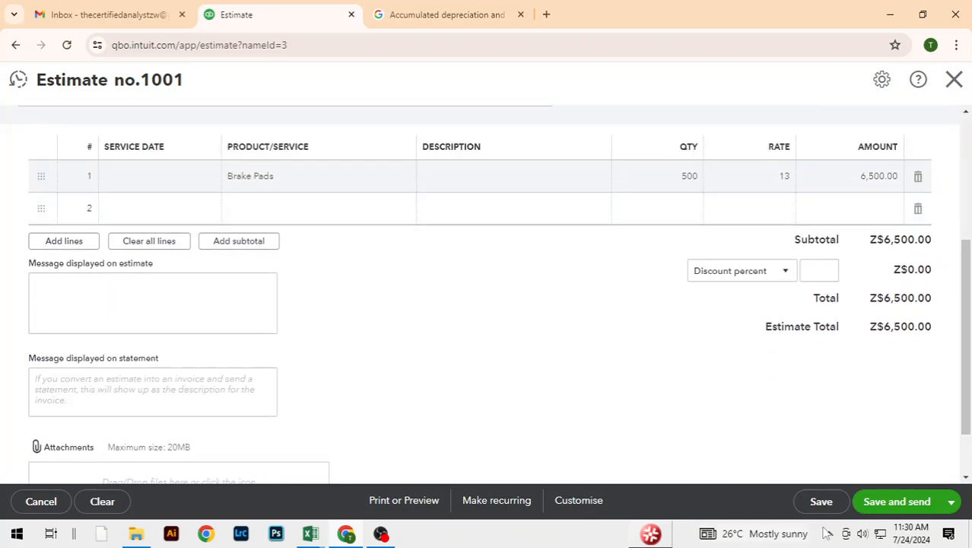
left_click(951, 502)
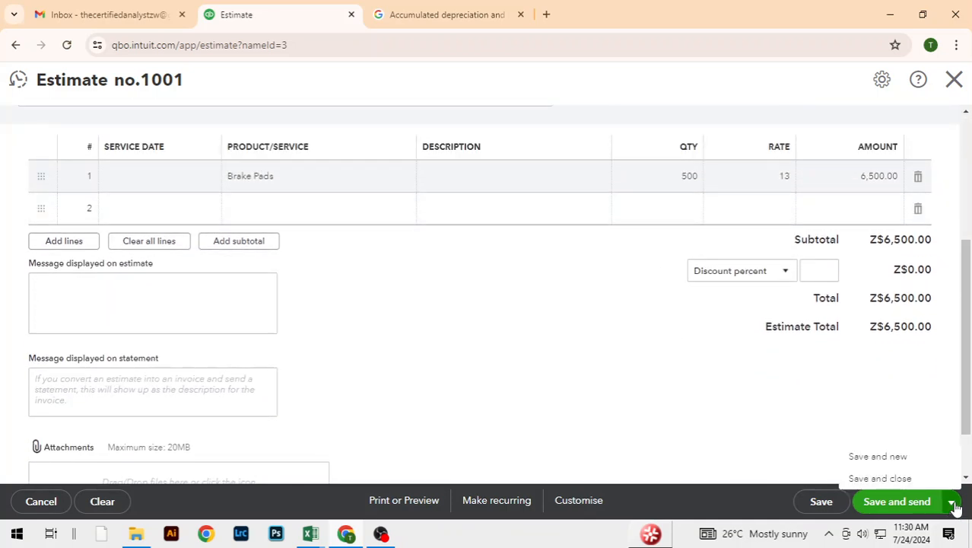
left_click(886, 479)
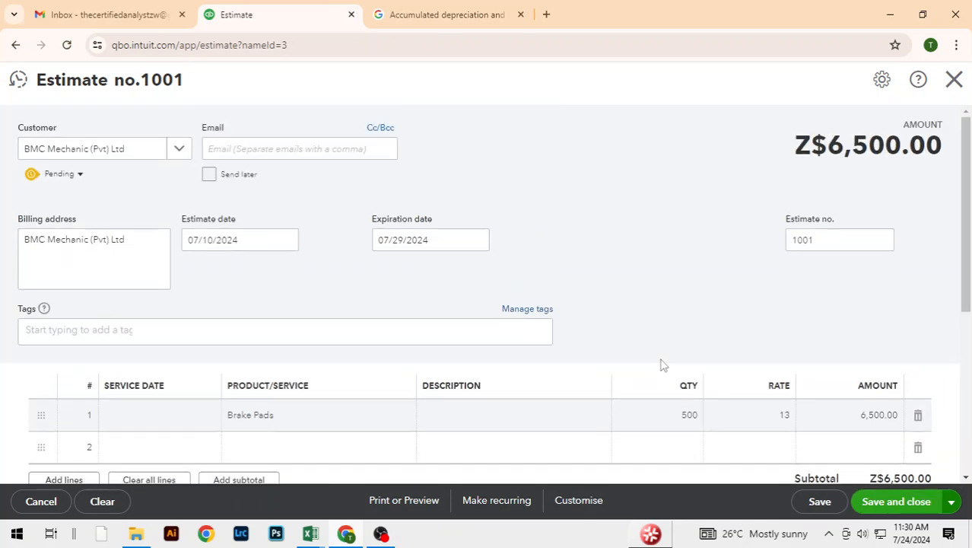
scroll(661, 365, "down", 2)
left_click(883, 505)
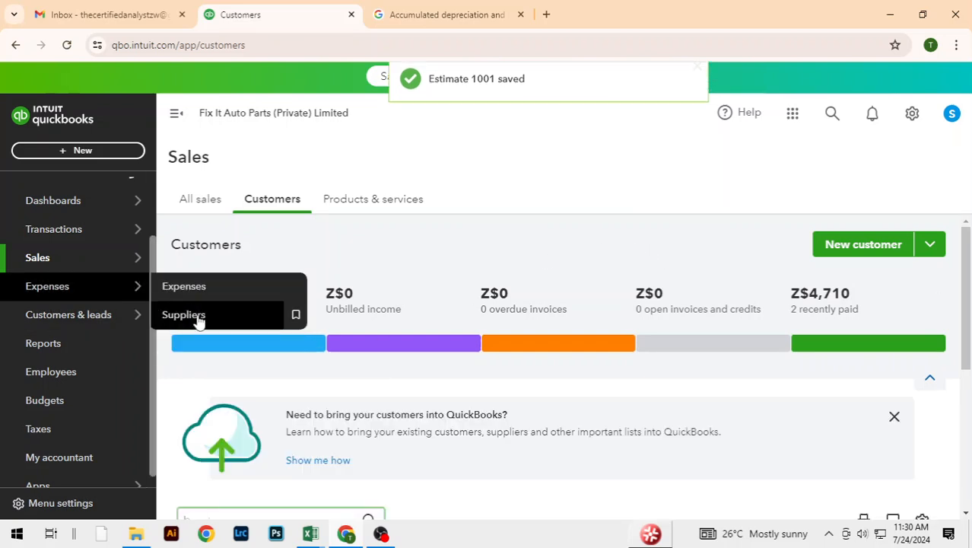
Step: Filter the customer list to those with estimates, and start an invoice for BMC Mechanic (Pvt) Ltd
left_click(216, 344)
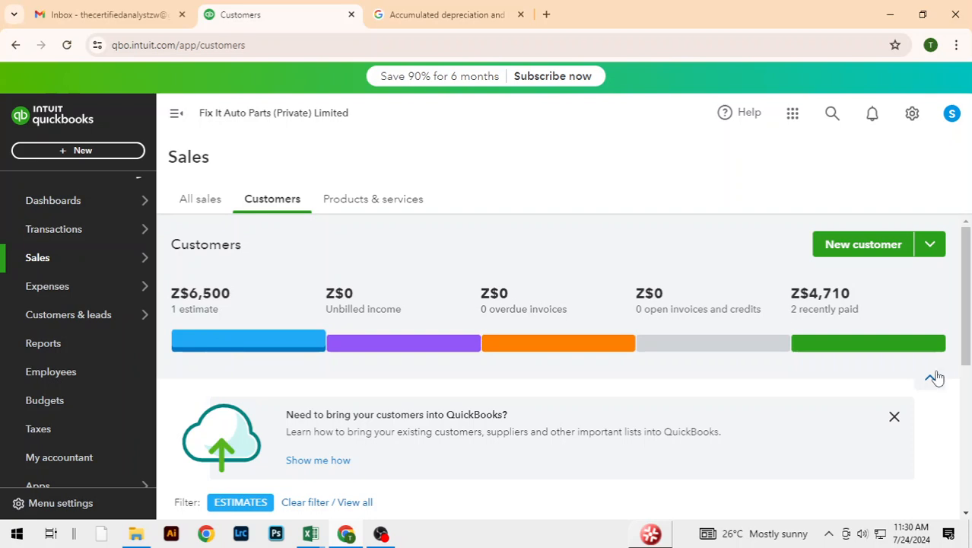
left_click_drag(965, 324, 964, 445)
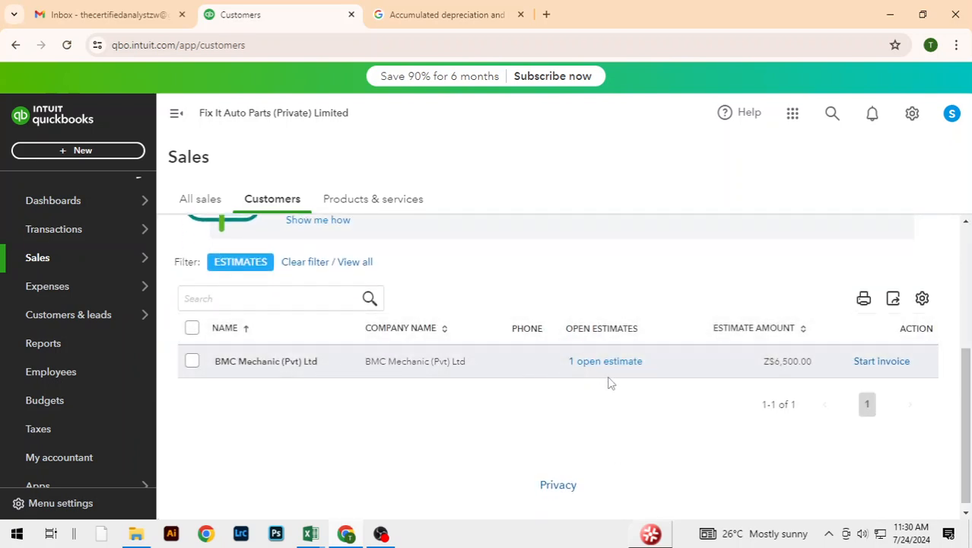
left_click(891, 365)
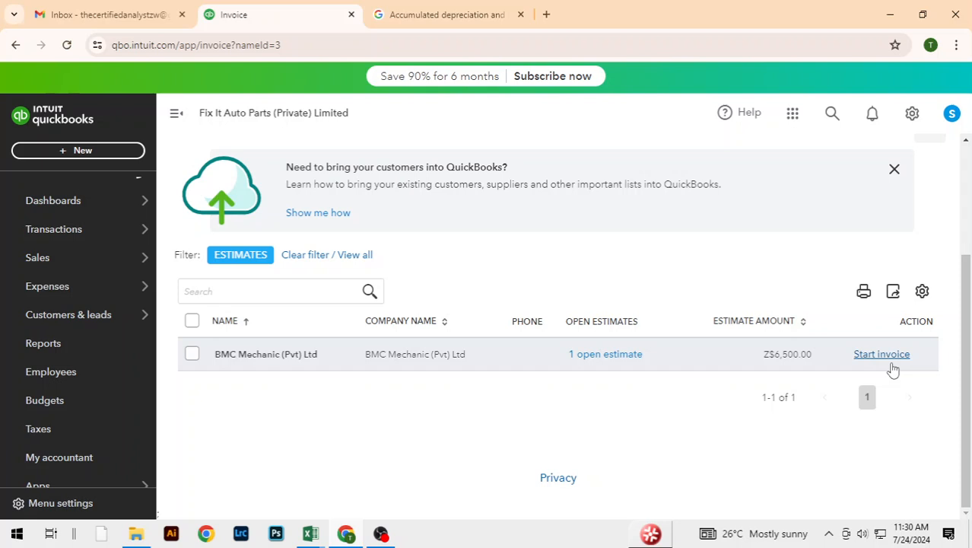
left_click(893, 365)
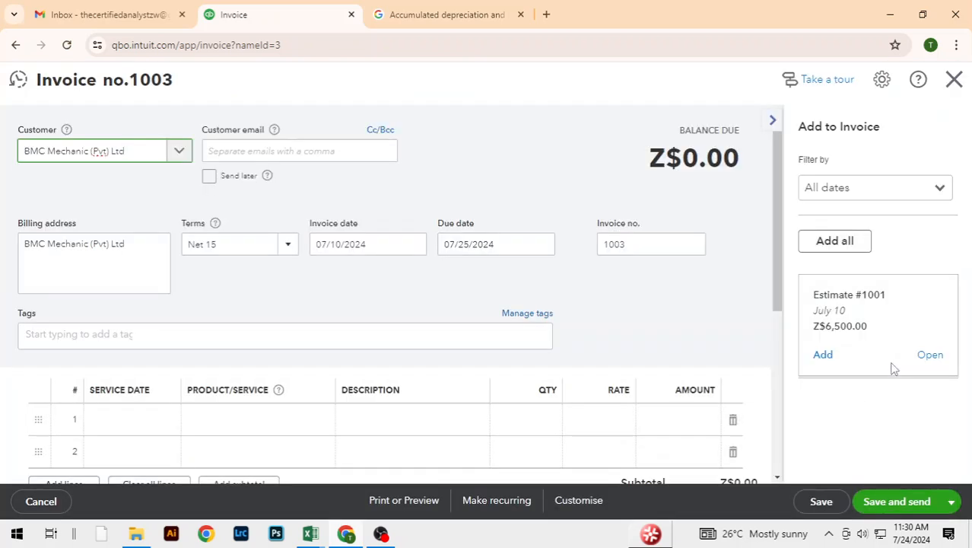
Step: Add Estimate #1001 to the BMC Mechanic (Pvt) Ltd invoice, and save and close the invoice
left_click(829, 356)
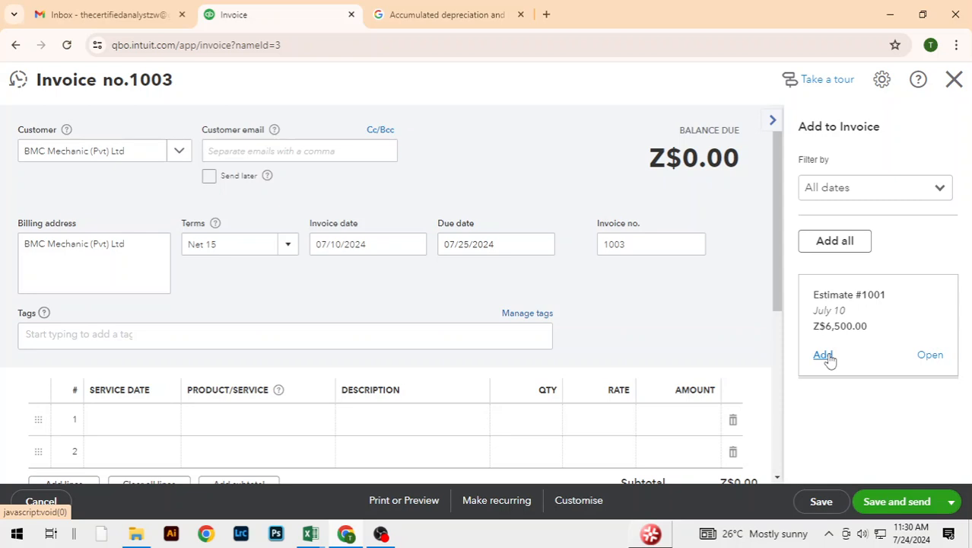
left_click(825, 355)
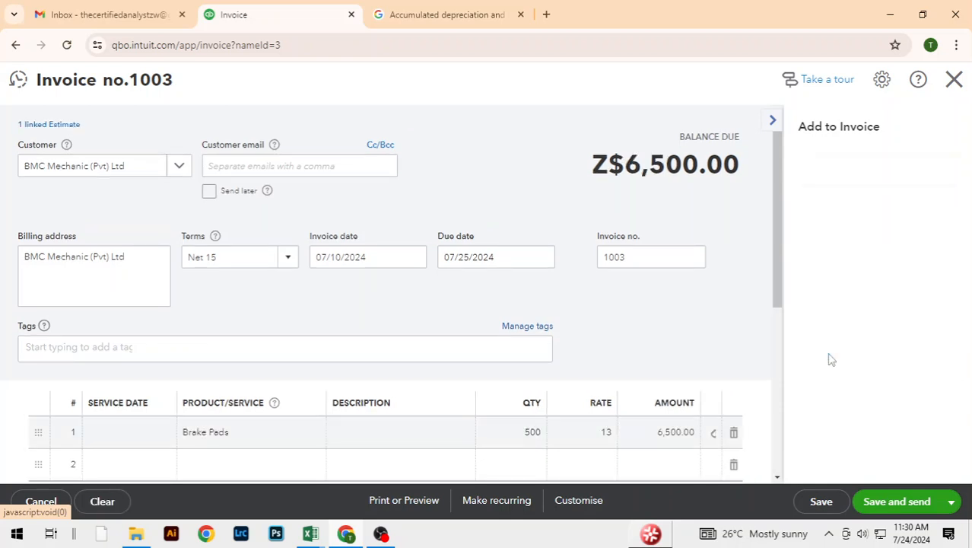
left_click_drag(778, 268, 778, 311)
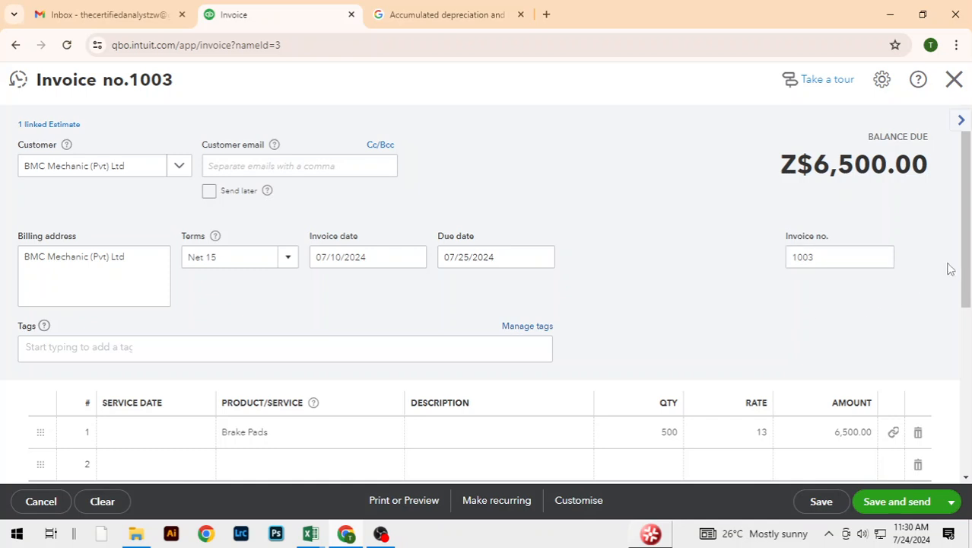
left_click_drag(964, 289, 961, 358)
left_click(954, 501)
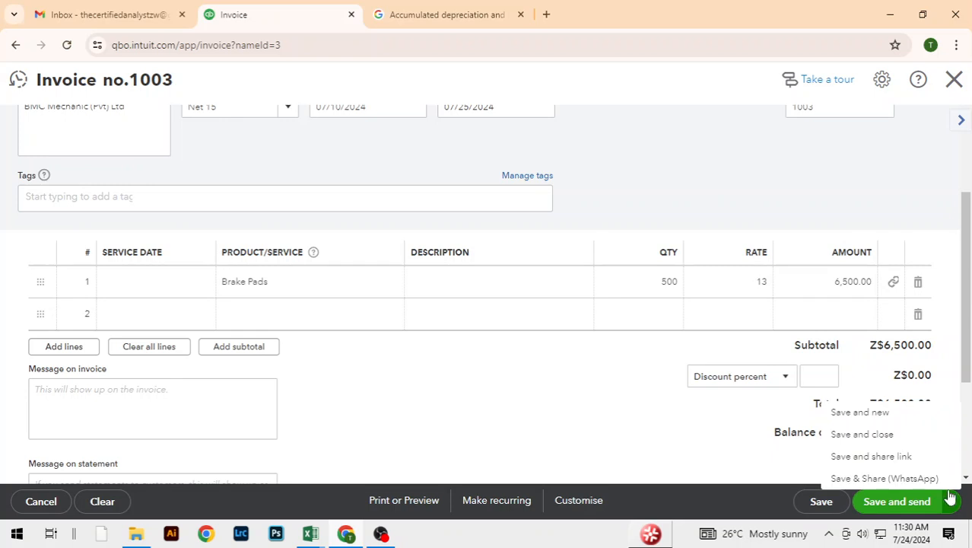
left_click(876, 443)
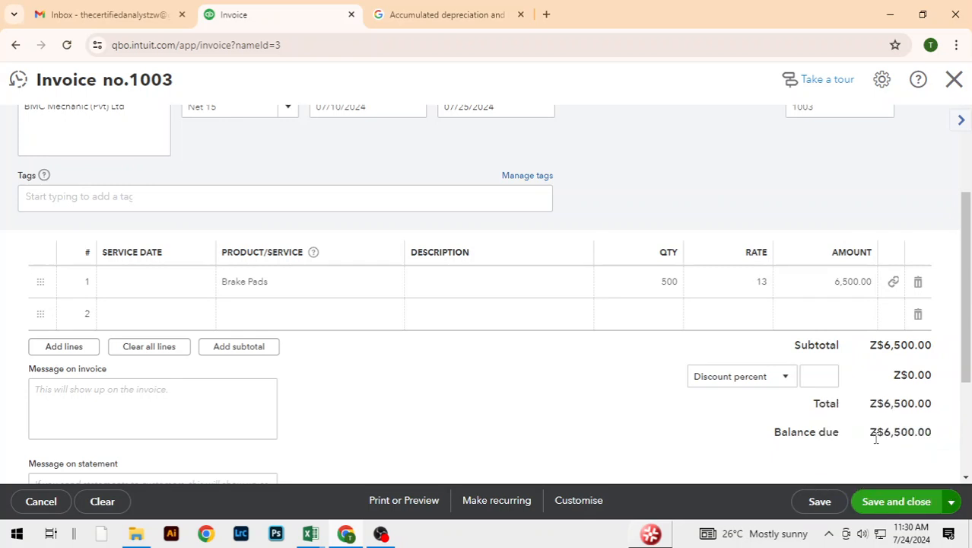
left_click(896, 502)
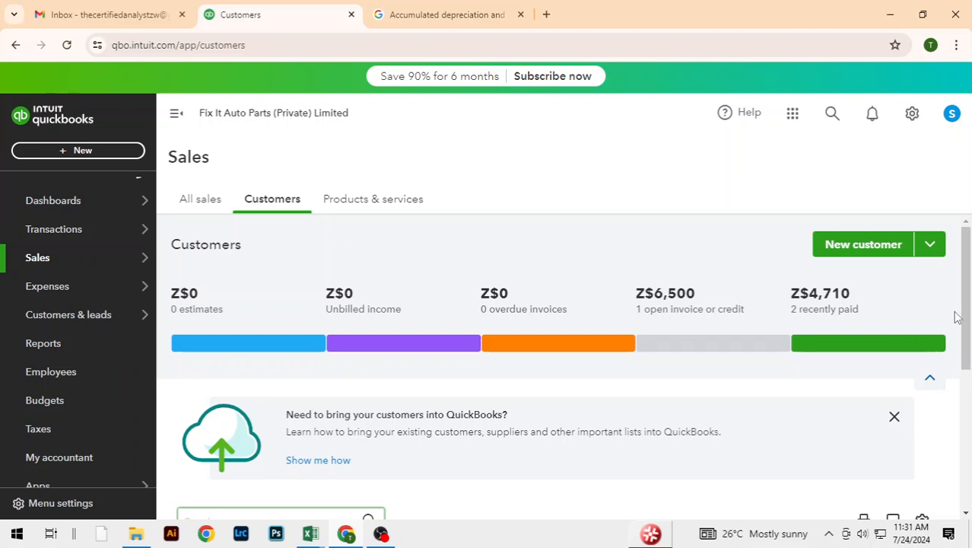
Step: Check the sale following BMC Mechanic's in the Excel sales table, and start a sales receipt for AJ Auto (Private) Limited in QuickBooks
left_click_drag(963, 315, 967, 403)
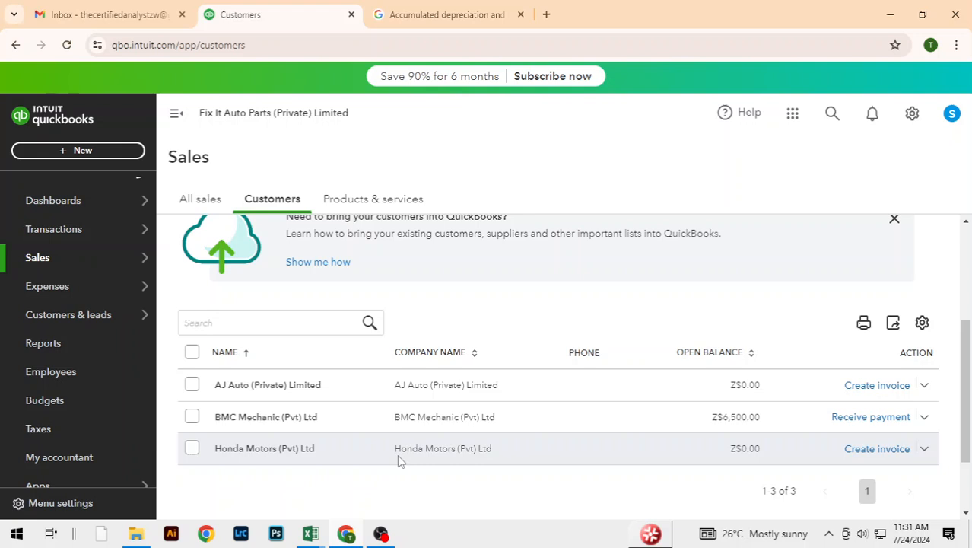
key("alt+Tab")
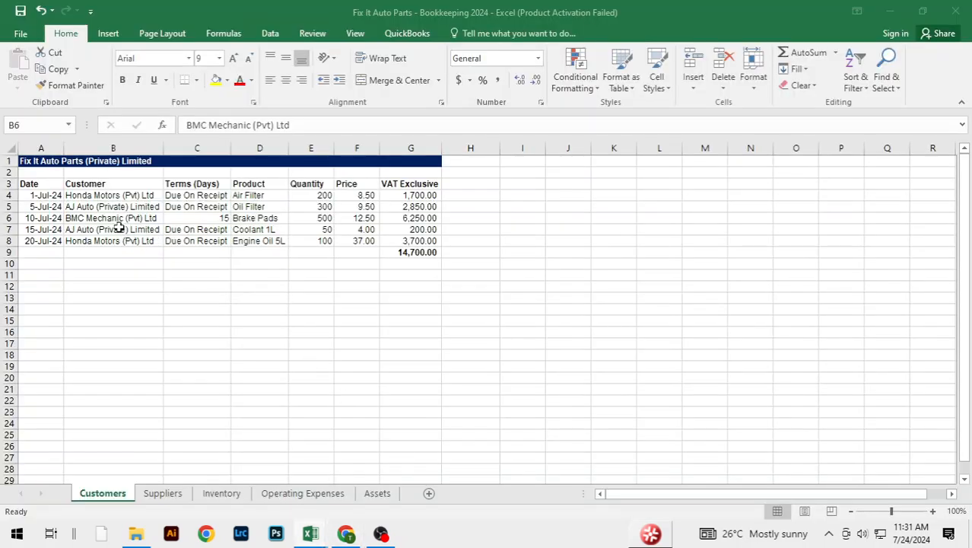
left_click(119, 228)
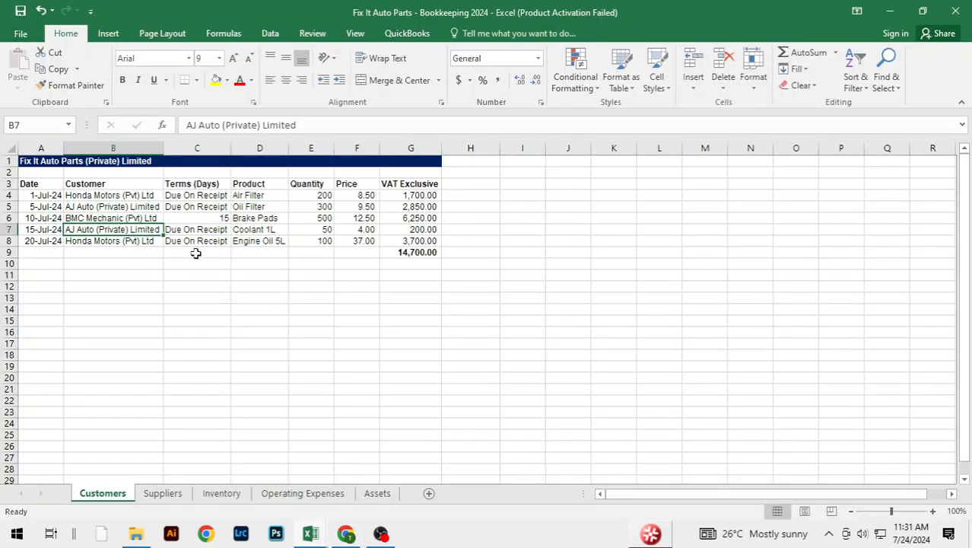
key("alt+Tab")
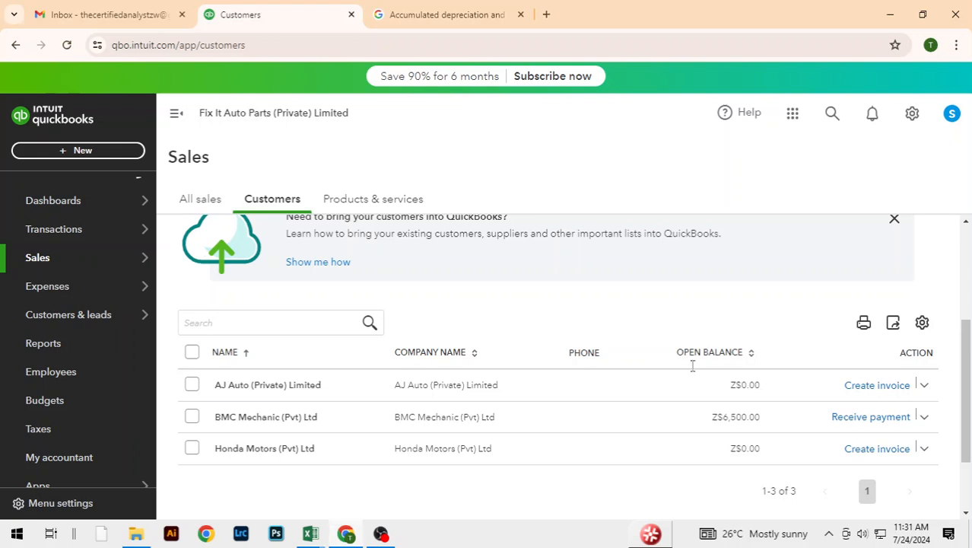
left_click(925, 389)
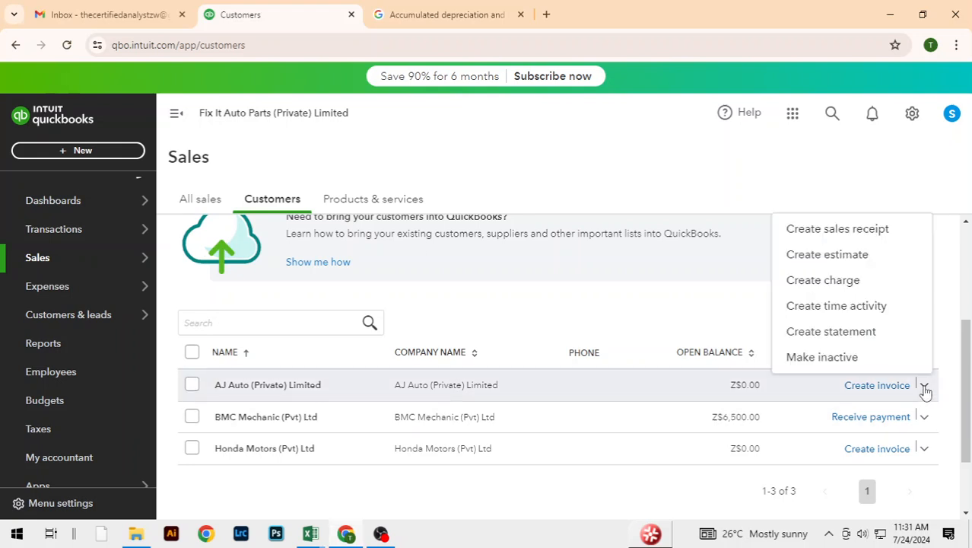
left_click(845, 238)
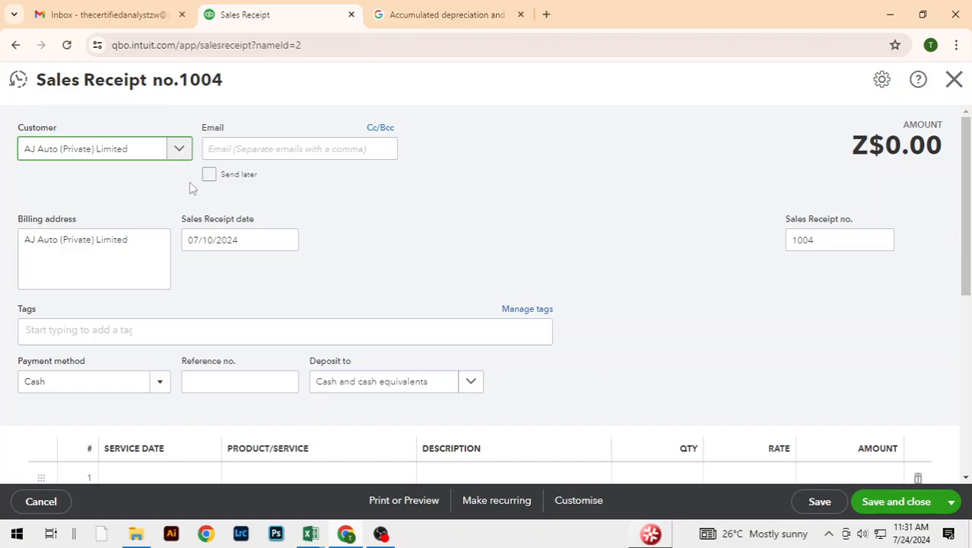
Step: Check the AJ Auto sale date in the Excel sales table, and set the sales receipt date to 07/15/2024
key("alt+Tab")
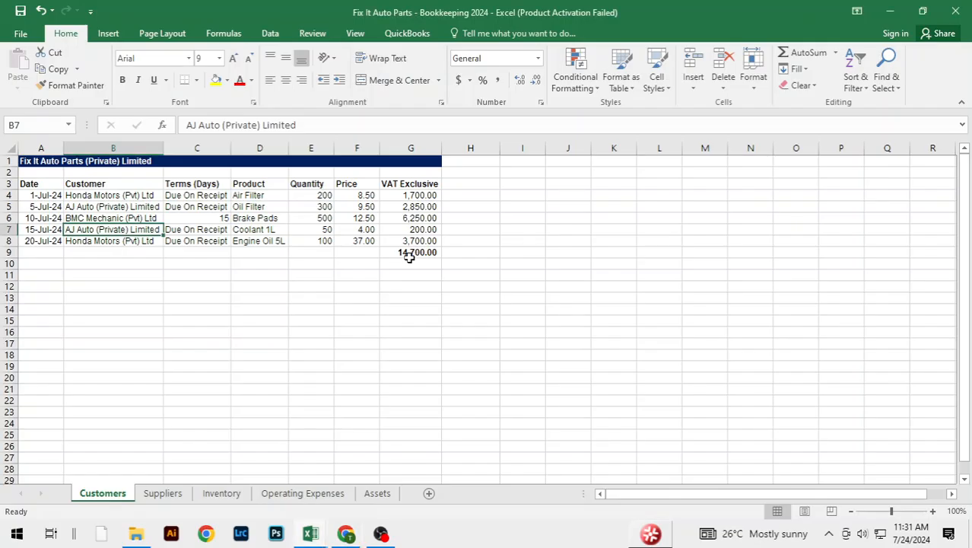
key("alt+Tab")
left_click(286, 240)
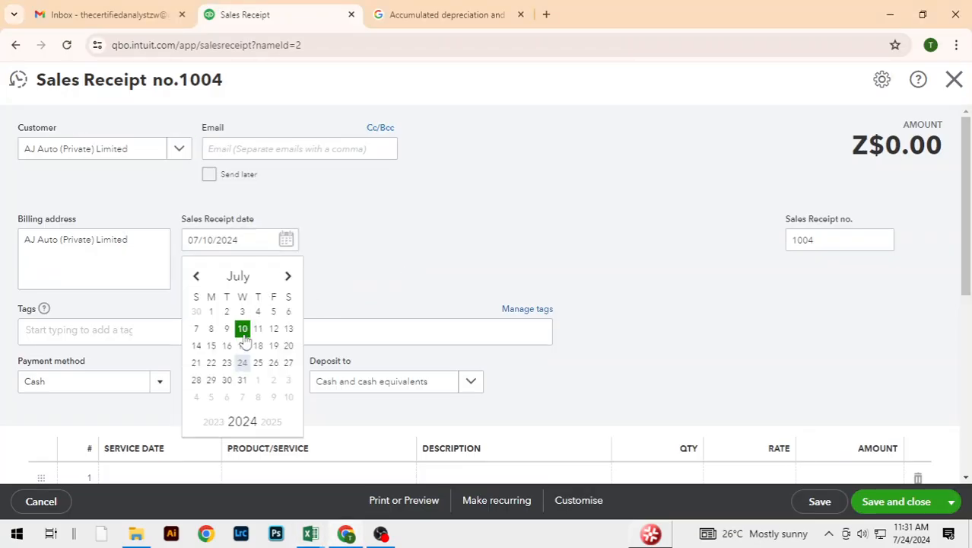
left_click(215, 348)
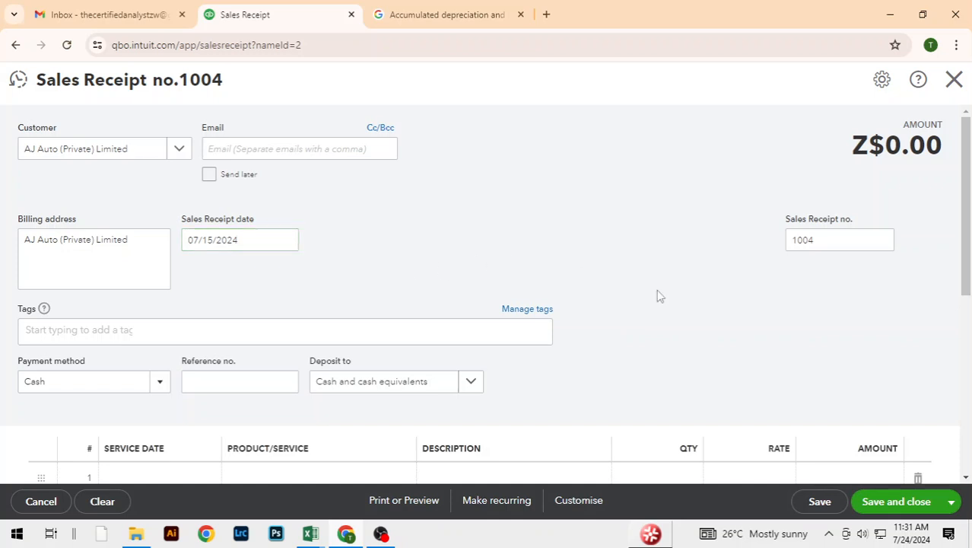
Step: Select Coolant 1L as the product on the first line of the AJ Auto sales receipt
scroll(657, 293, "down", 2)
scroll(698, 306, "down", 1)
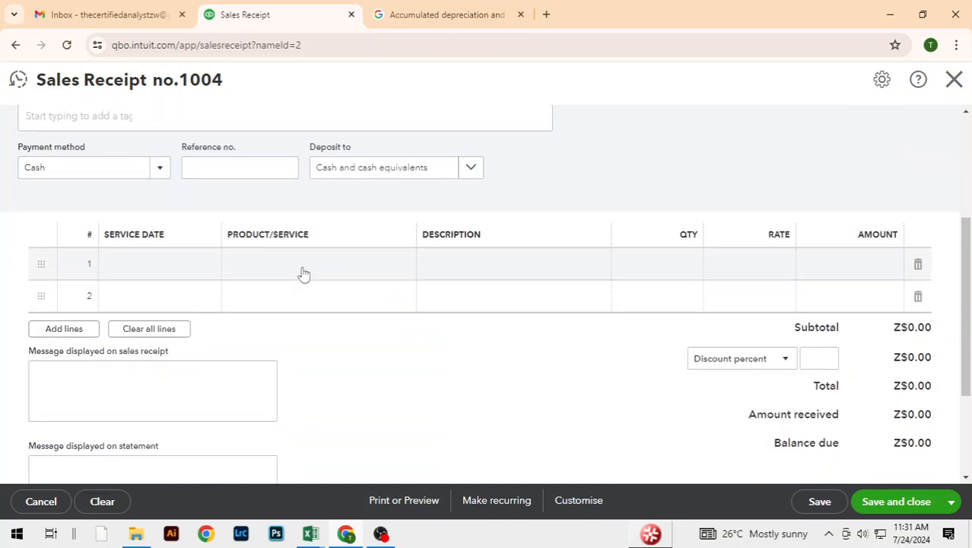
left_click(302, 268)
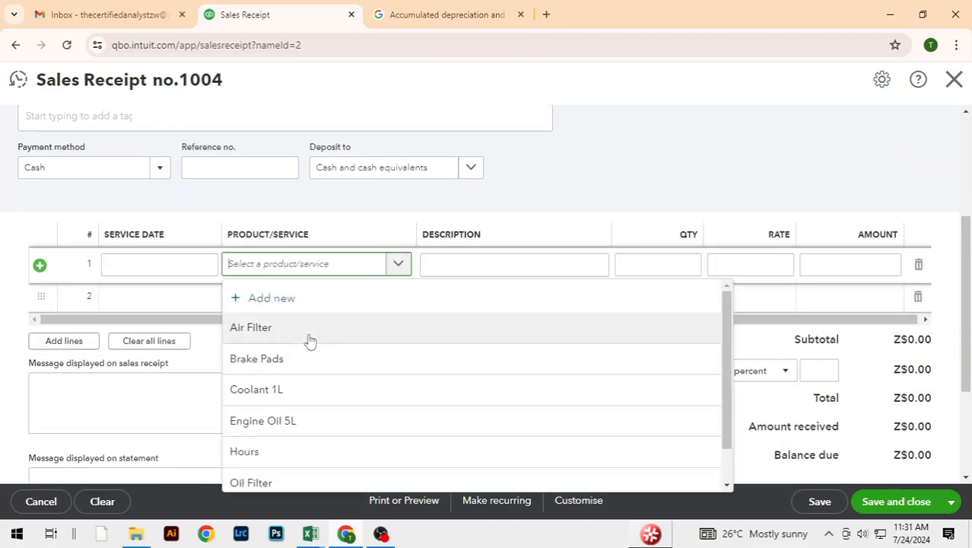
left_click(293, 394)
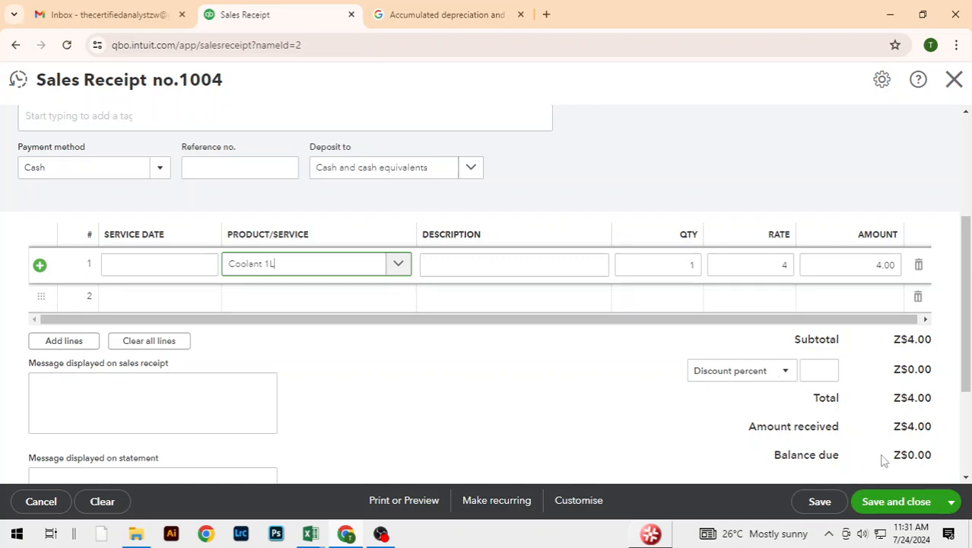
Step: Set the Coolant 1L quantity to 50 after consulting the Excel sales table, and save and close the AJ Auto sales receipt
left_click(677, 262)
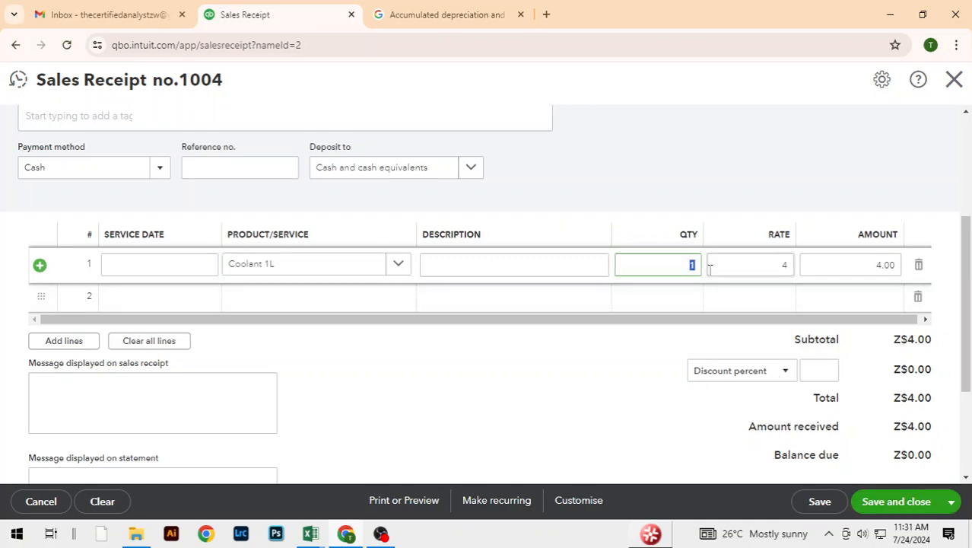
key("alt+Tab")
key("alt+Tab")
left_click(617, 369)
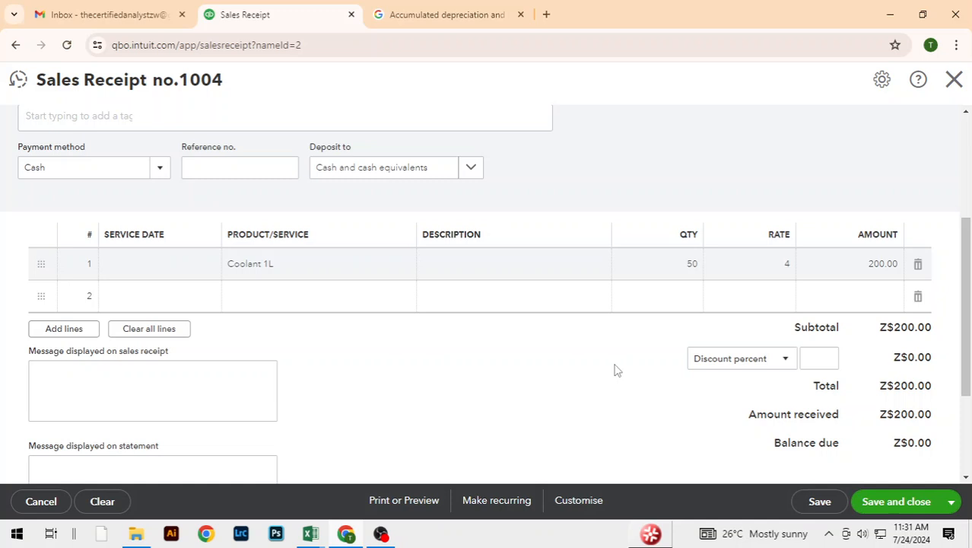
left_click(895, 504)
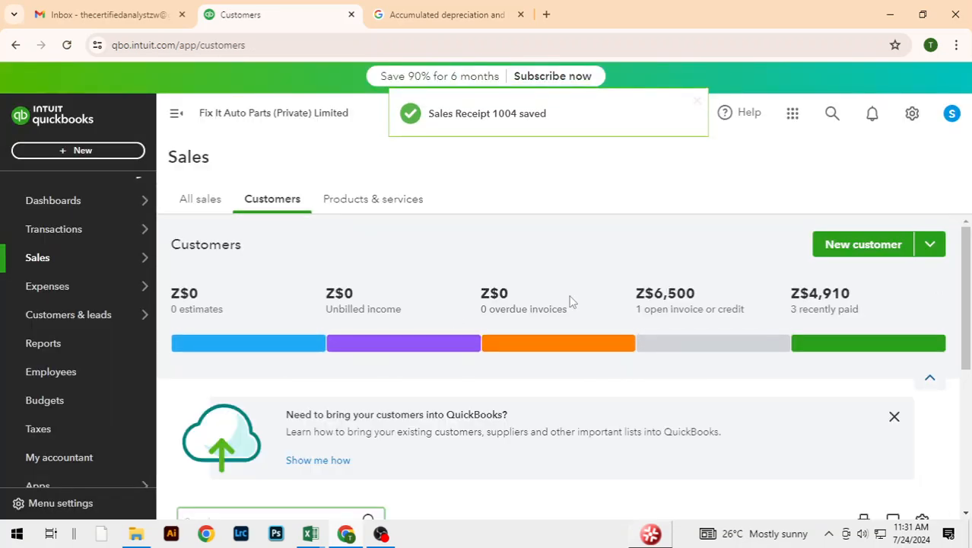
Step: Check the last sale in the Excel sales table, and start a sales receipt for Honda Motors (Pvt) Ltd in QuickBooks
scroll(607, 384, "down", 5)
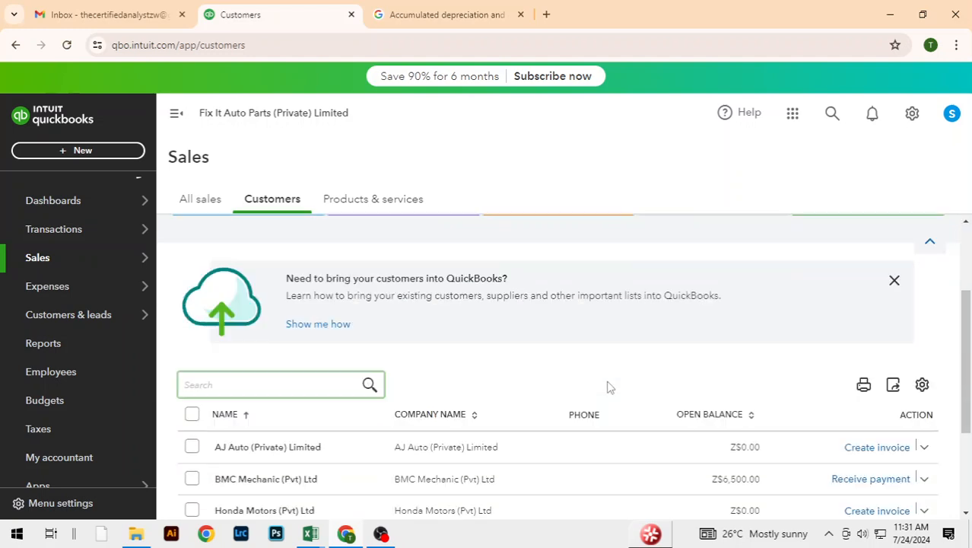
key("alt+Tab")
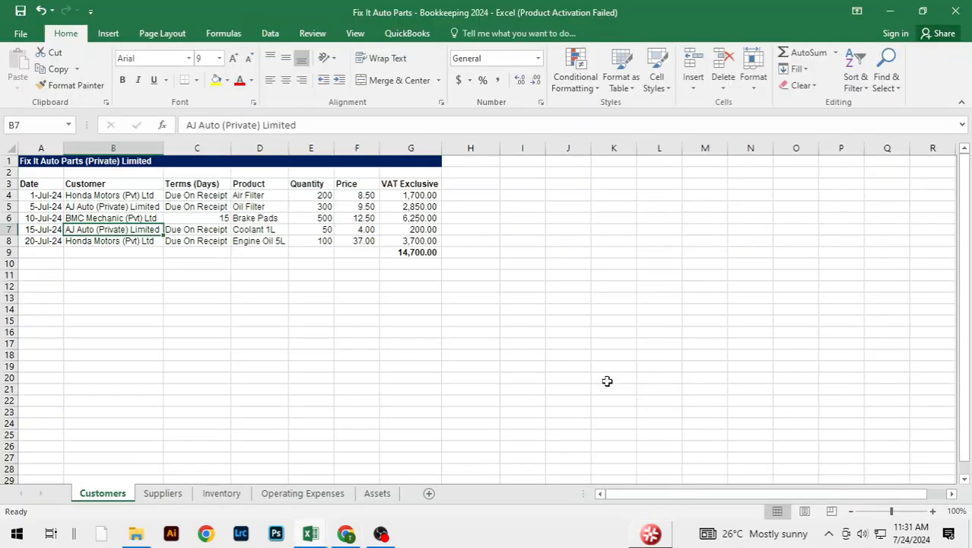
key("alt+Tab")
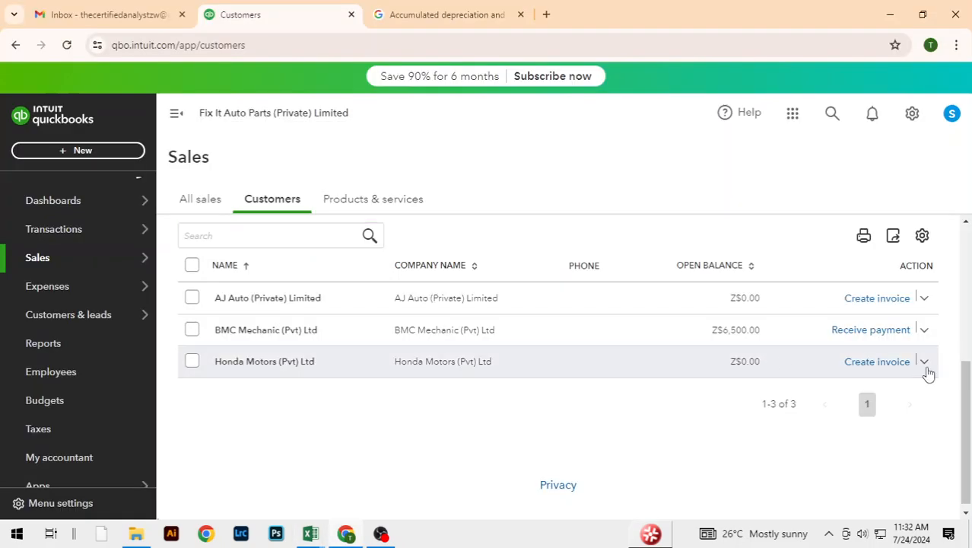
key("alt+Tab")
key("alt+Tab")
left_click(925, 366)
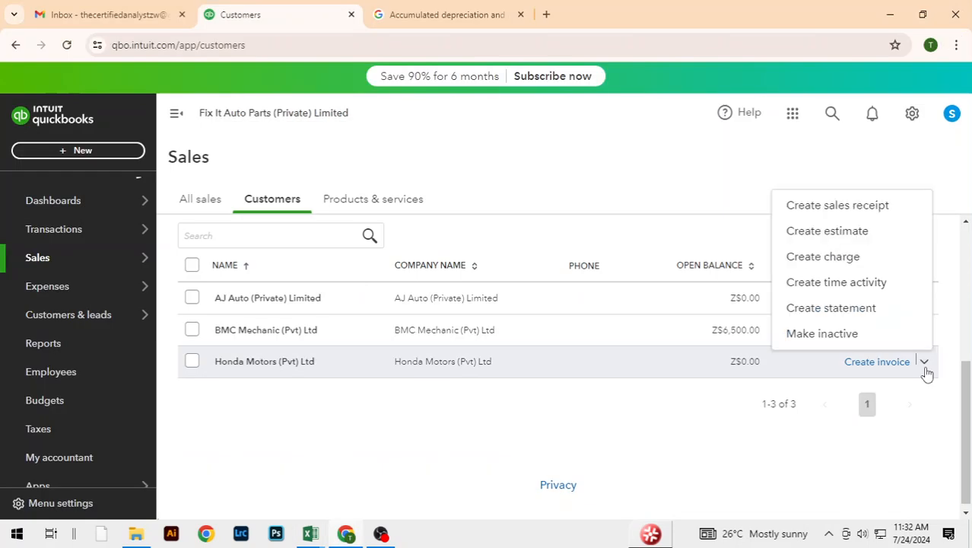
left_click(812, 217)
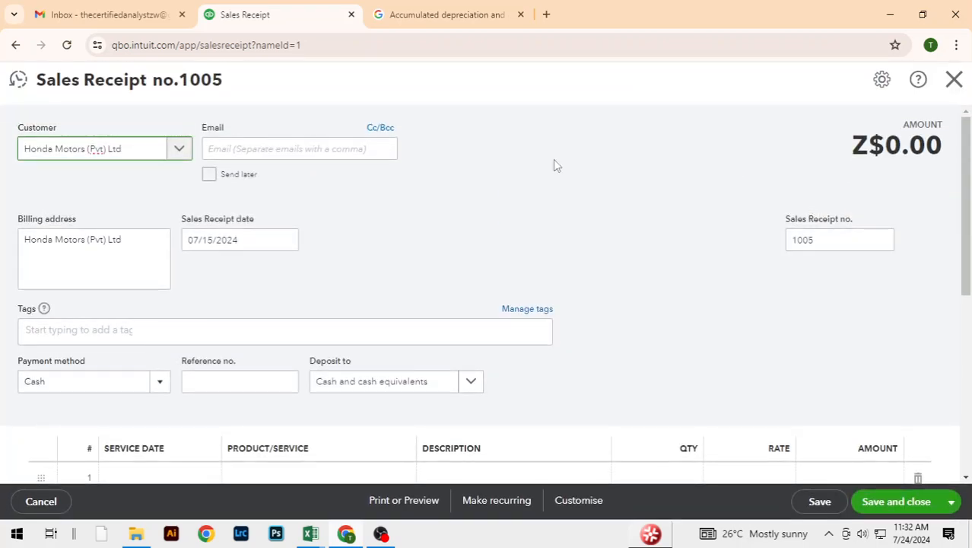
Step: Set the Honda Motors sales receipt date to 07/20/2024, and select Engine Oil 5L on its first line
left_click(287, 243)
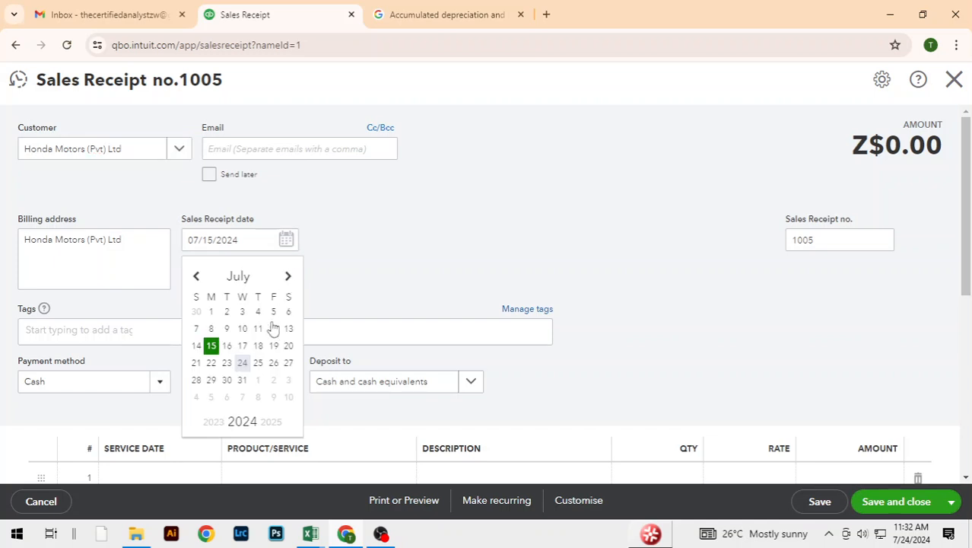
left_click(291, 347)
scroll(608, 259, "down", 2)
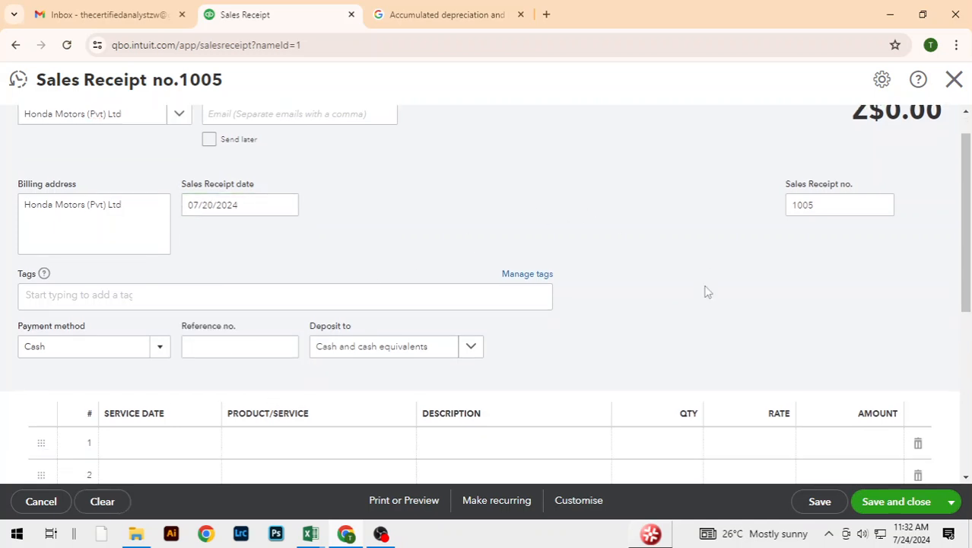
scroll(655, 263, "down", 1)
left_click(398, 271)
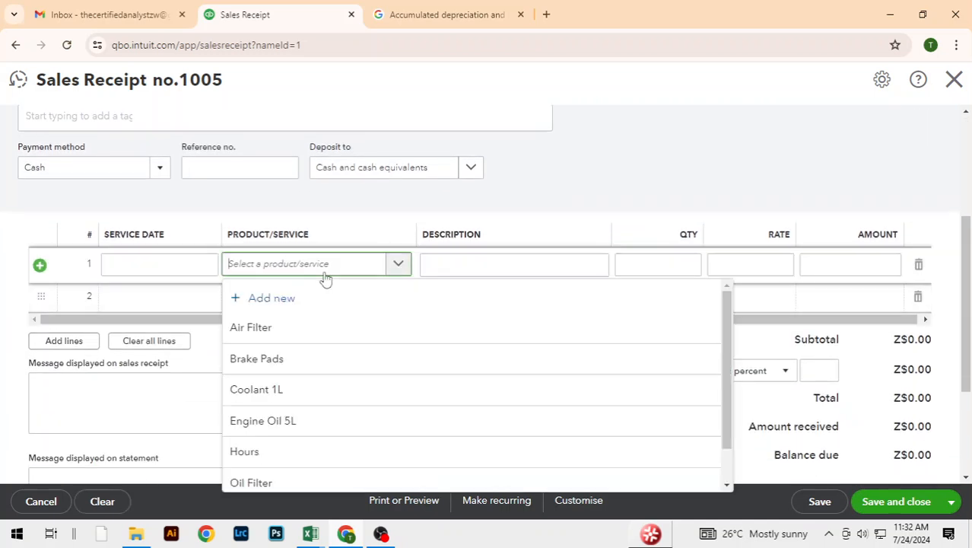
left_click(307, 423)
left_click(509, 457)
Step: Set the Engine Oil 5L quantity to 96 after consulting the Excel sales table, and save and close the Honda Motors sales receipt
key("alt+Tab")
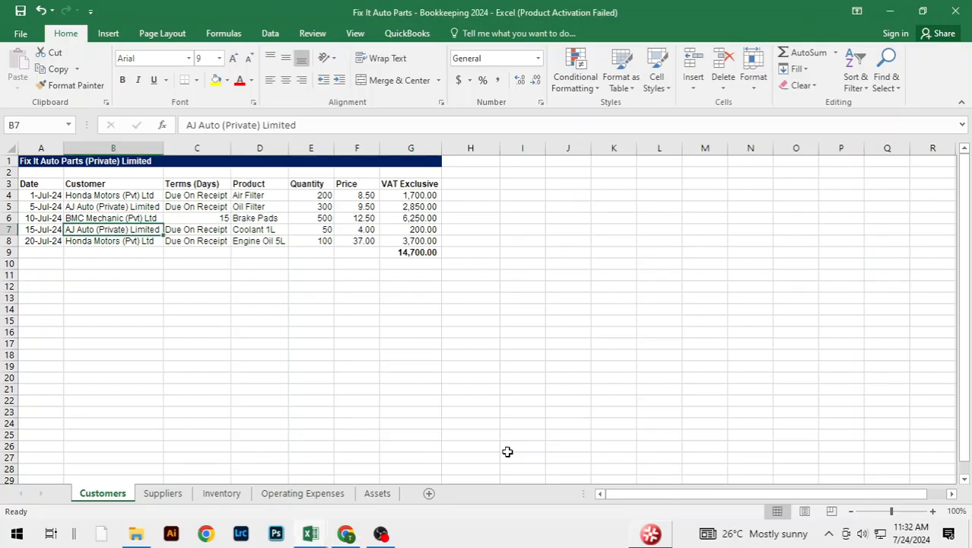
key("alt+Tab")
left_click(671, 263)
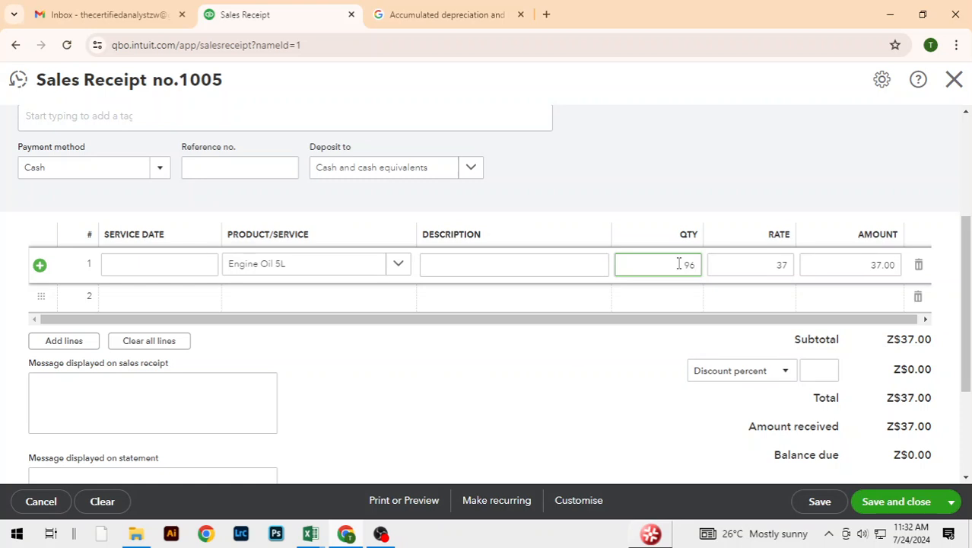
left_click(631, 388)
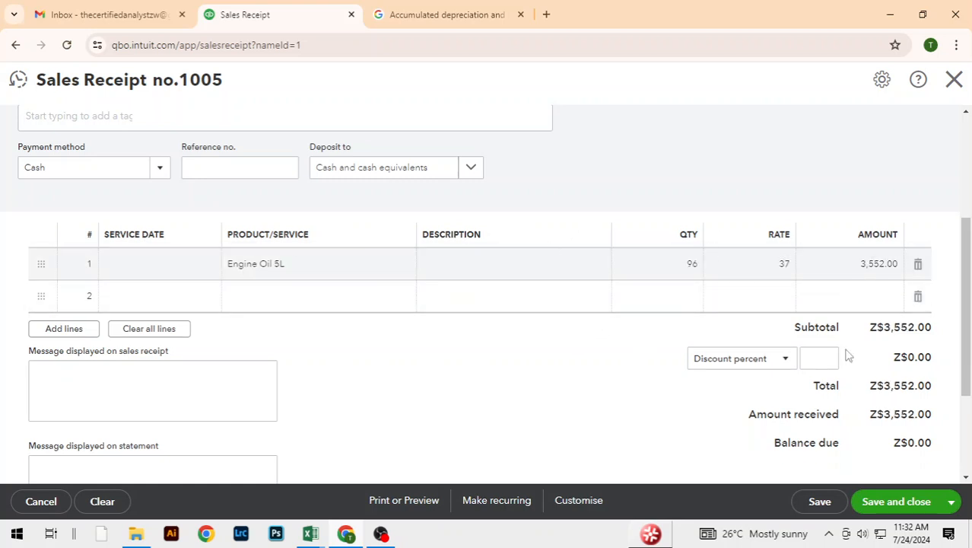
left_click(903, 509)
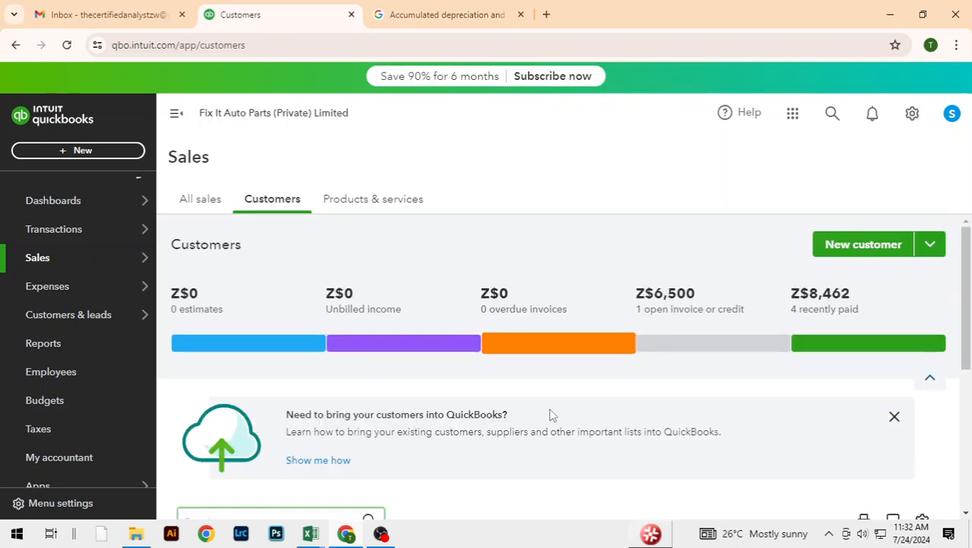
Step: Examine the open balances in the customer list, and switch back to the Excel sales table
scroll(638, 407, "down", 2)
scroll(638, 406, "down", 2)
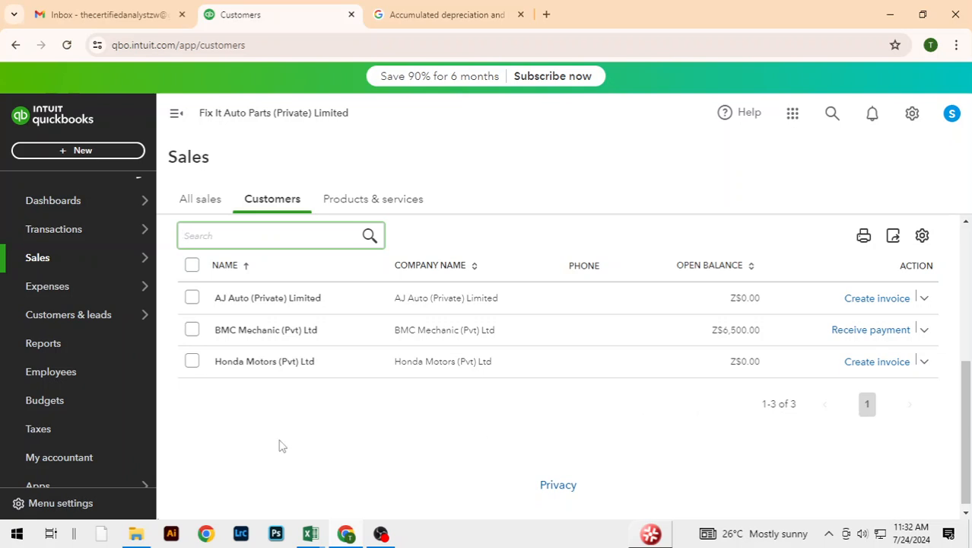
key("alt+Tab")
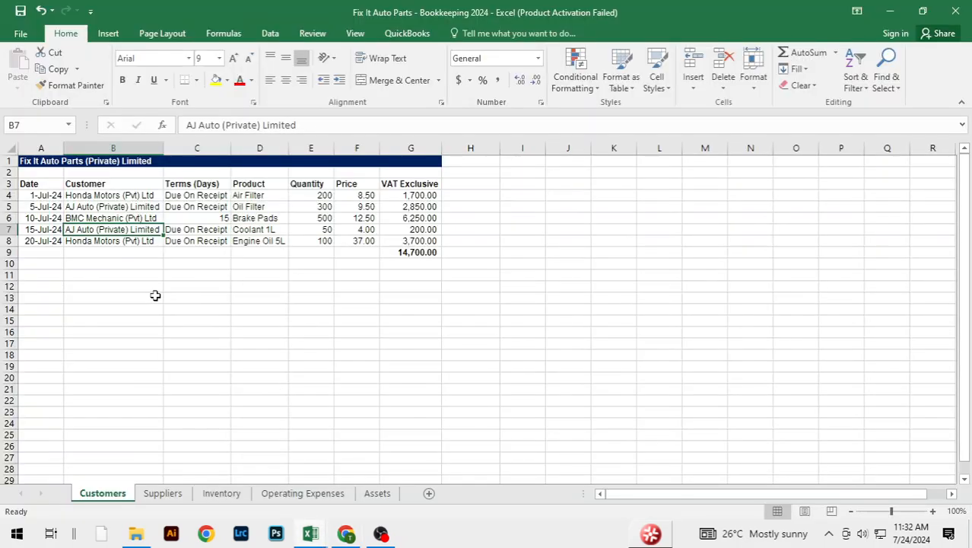
Step: Examine the terms and quantities of the two Honda Motors sales, Air Filter and Engine Oil 5L, in the Excel sales table
left_click(79, 195)
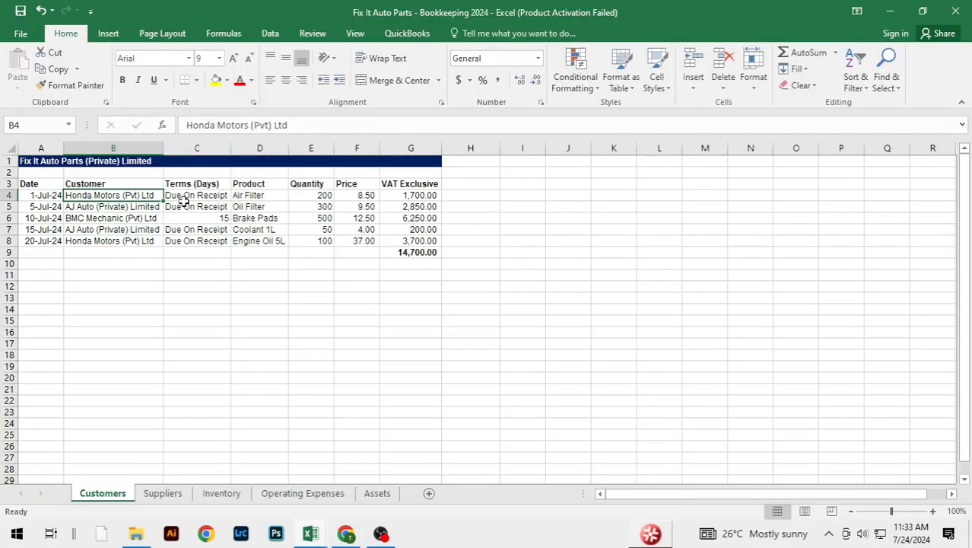
left_click(325, 196)
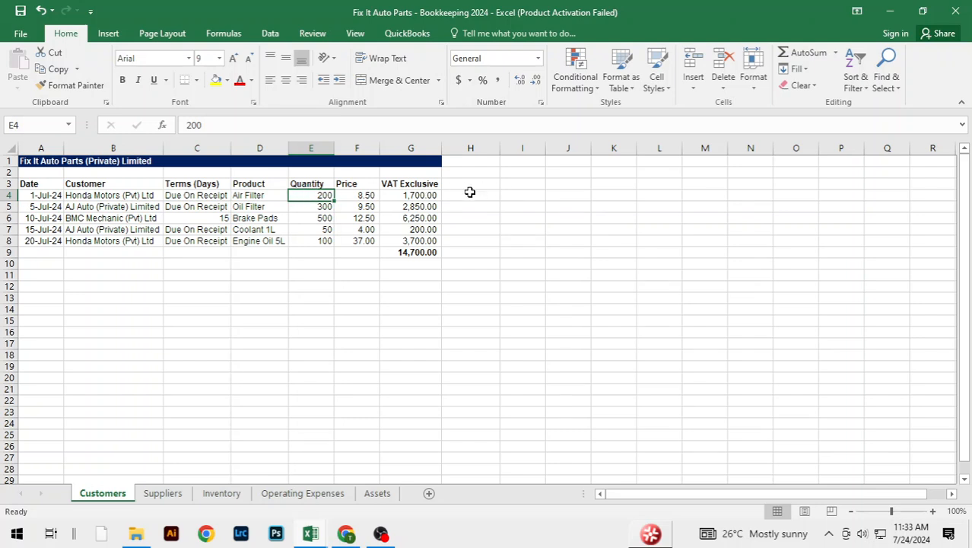
key("Right")
key("Right")
key("Right")
left_click(311, 195)
left_click(201, 241)
left_click(333, 240)
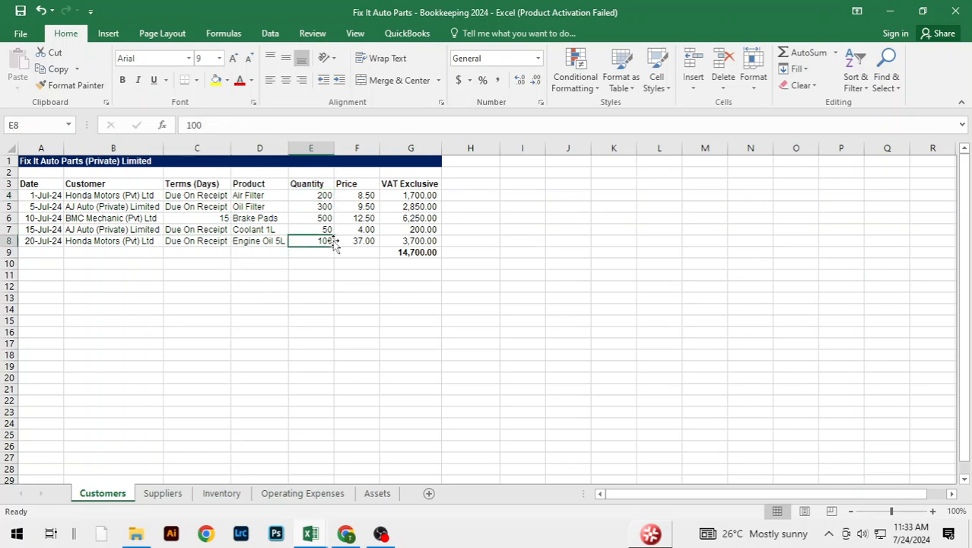
Step: Switch to QuickBooks and review the July sales receipts, estimate and invoice in the list of all sales, dismissing the receipt details and tour pop-up
key("alt+Tab")
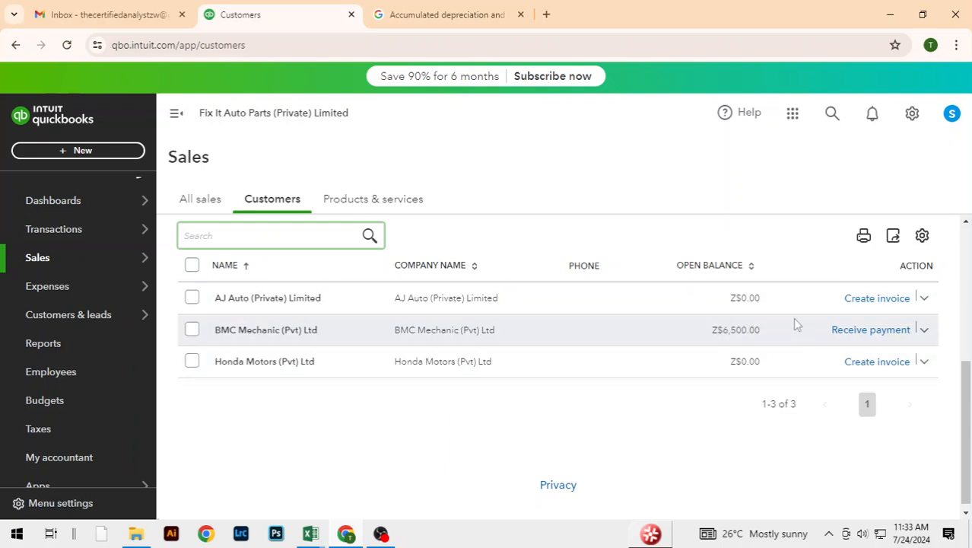
left_click(215, 204)
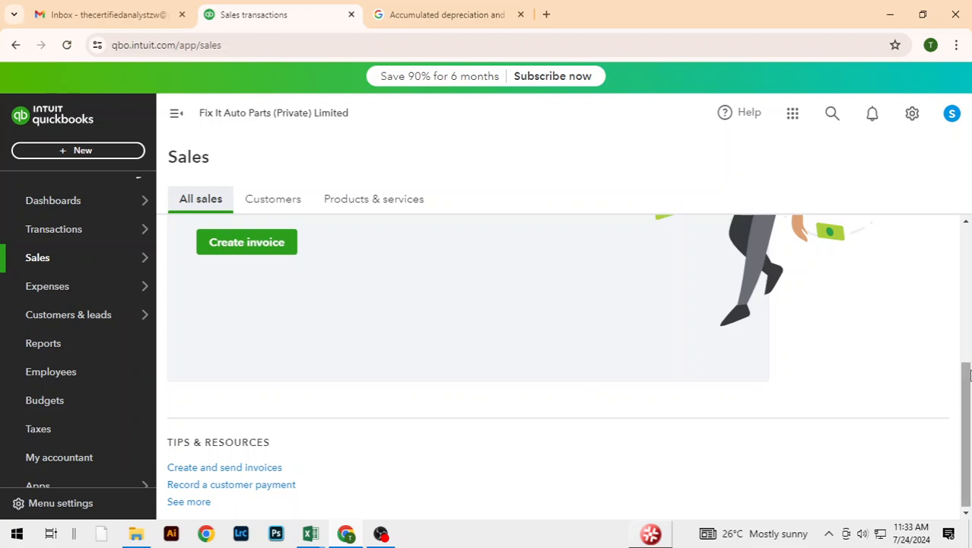
left_click_drag(967, 387, 970, 491)
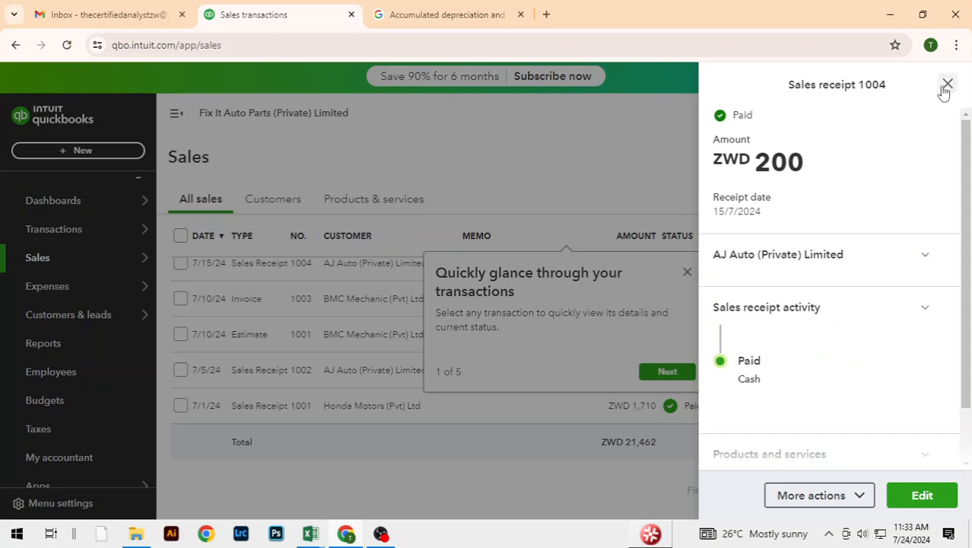
left_click(947, 84)
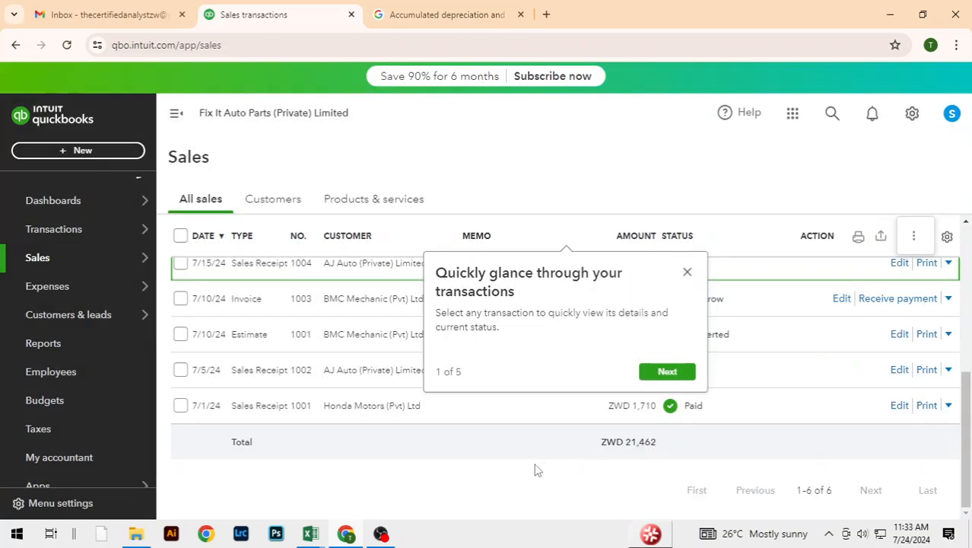
left_click(687, 271)
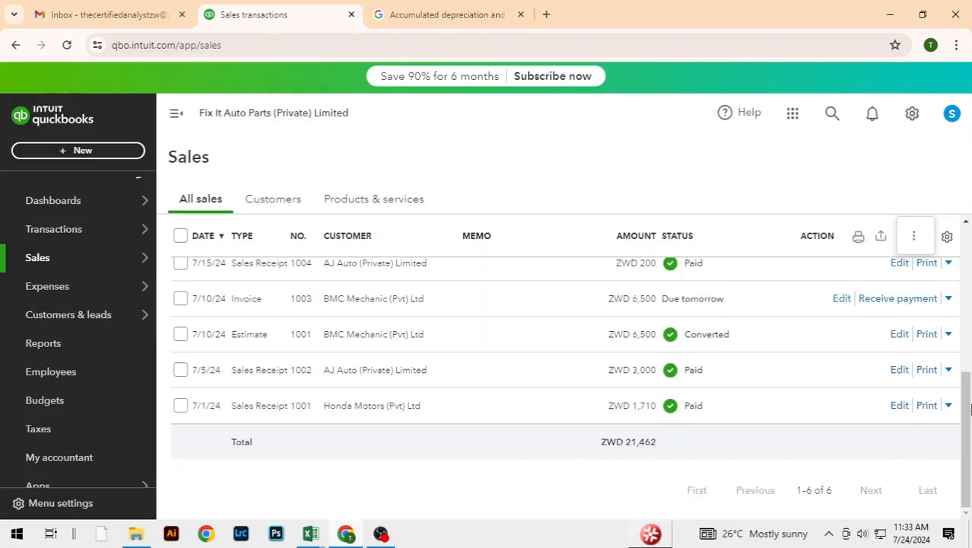
left_click_drag(963, 423, 952, 397)
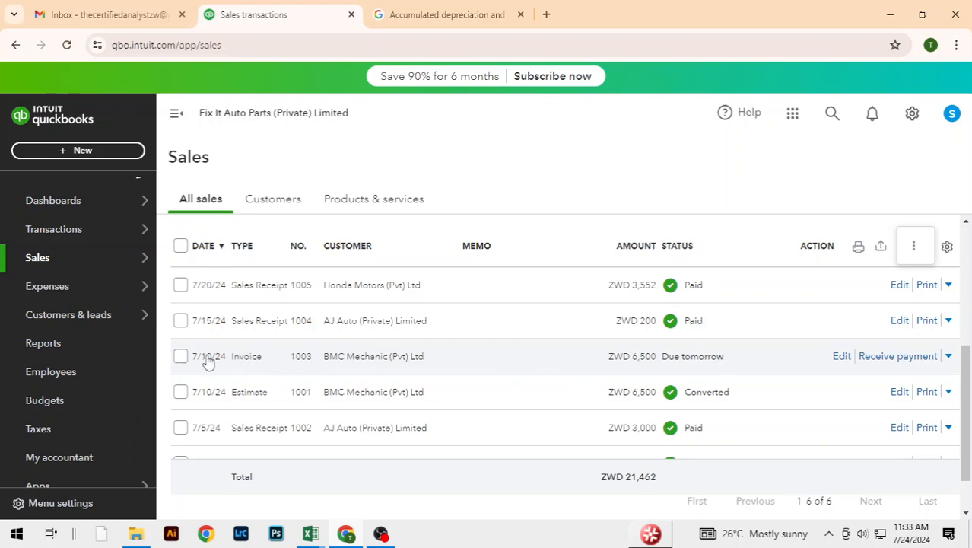
left_click_drag(968, 392, 969, 441)
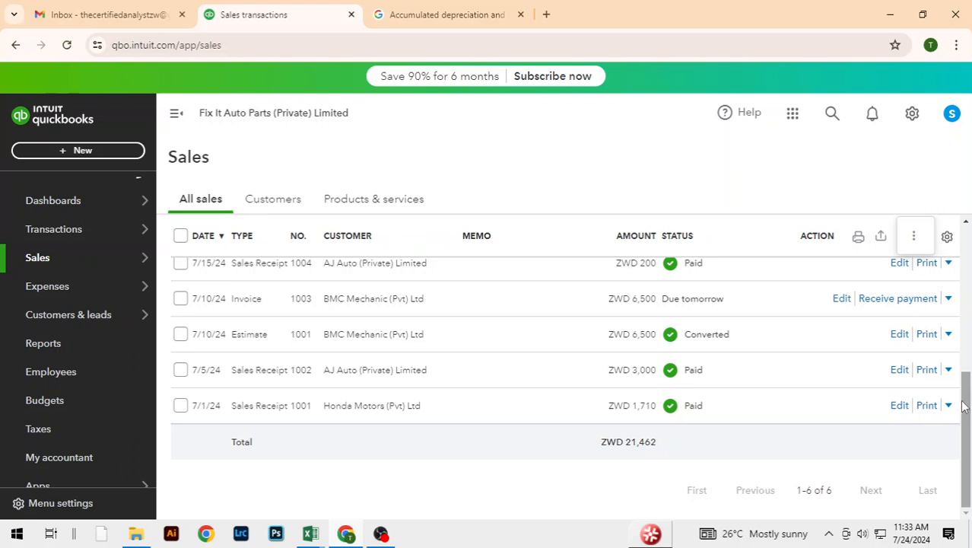
left_click_drag(962, 406, 967, 326)
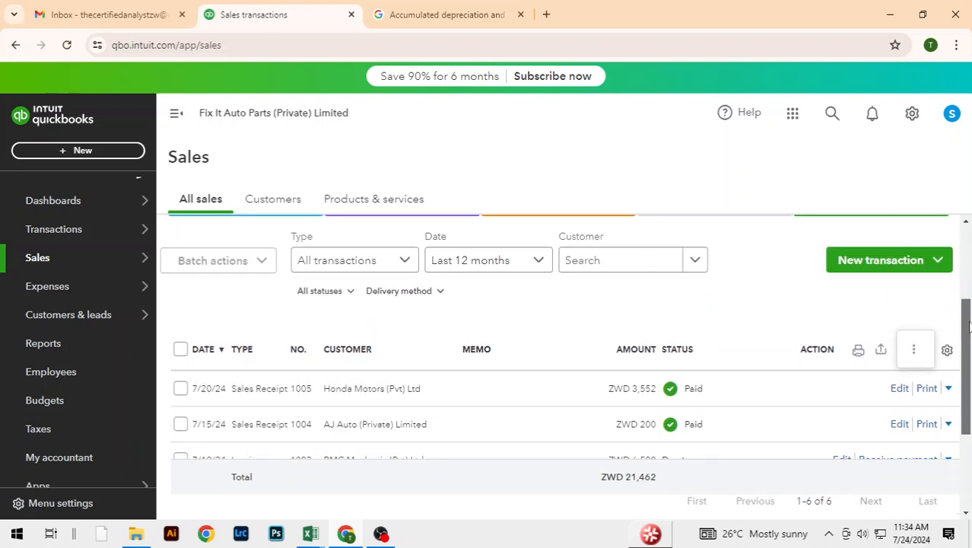
Step: Examine the low-stock and out-of-stock counts and each item's quantity on hand in the products and services list
left_click(367, 207)
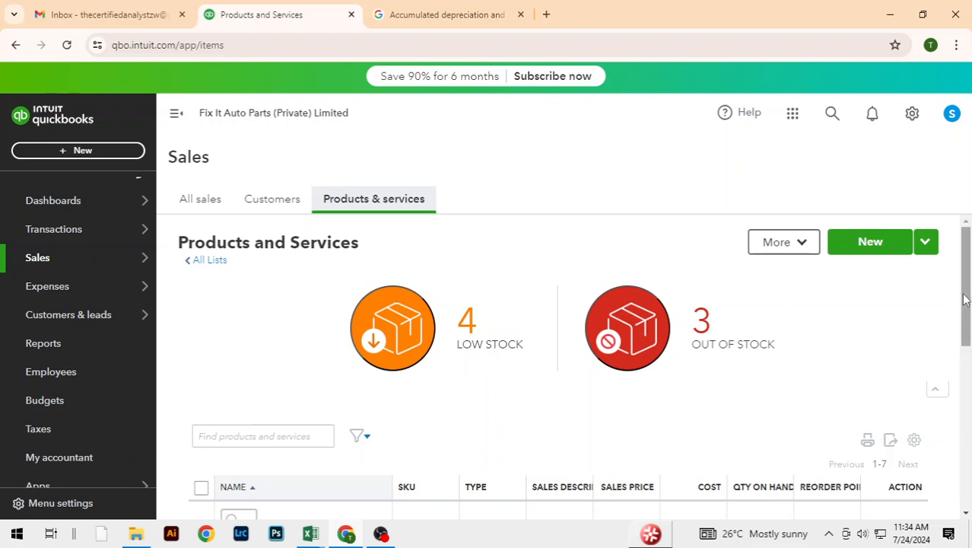
mouse_move(964, 299)
left_mouse_down()
mouse_move(968, 416)
mouse_move(968, 298)
mouse_move(967, 314)
left_mouse_up()
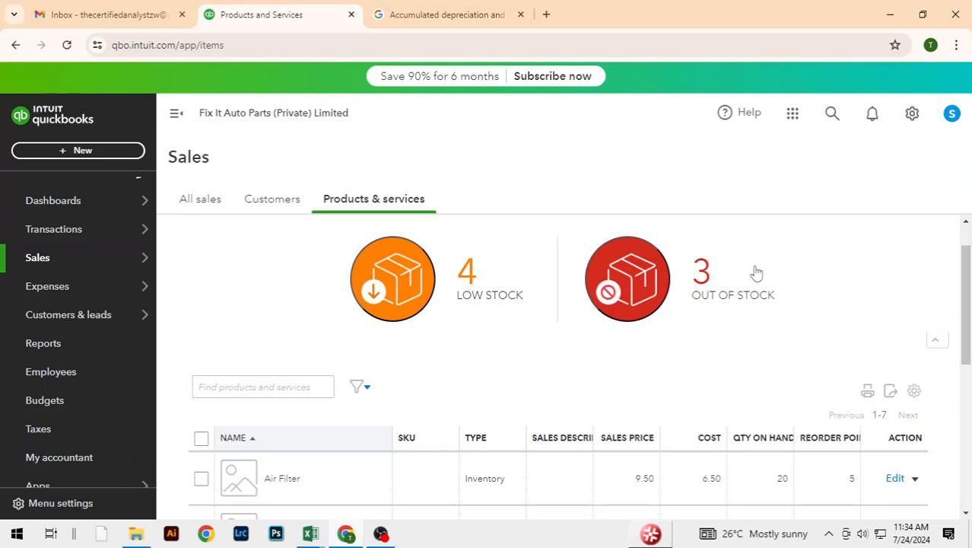
left_click_drag(969, 295, 962, 378)
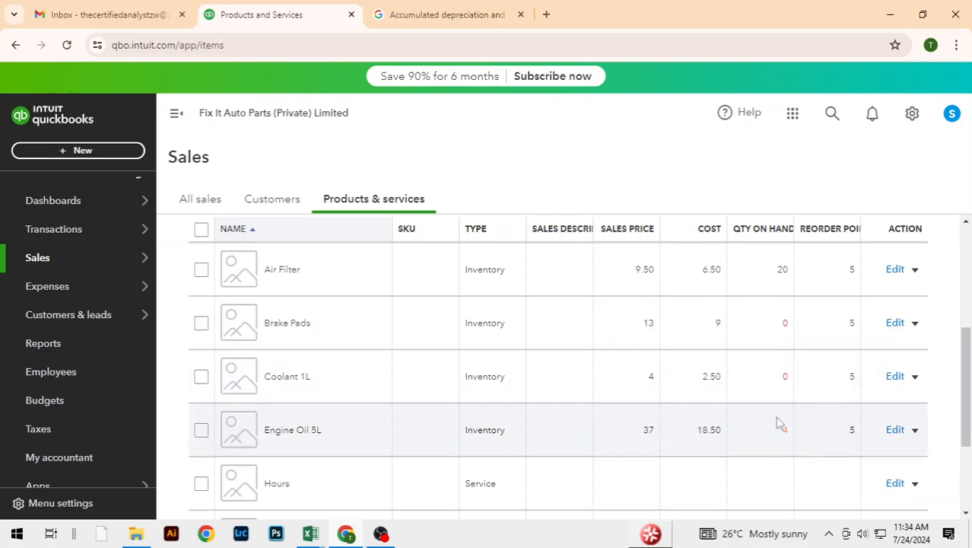
left_click_drag(964, 384, 964, 251)
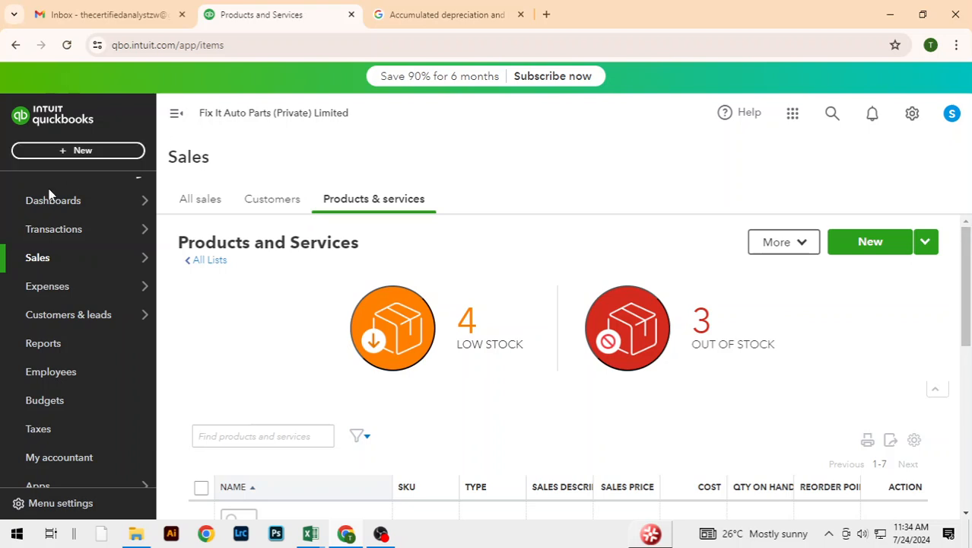